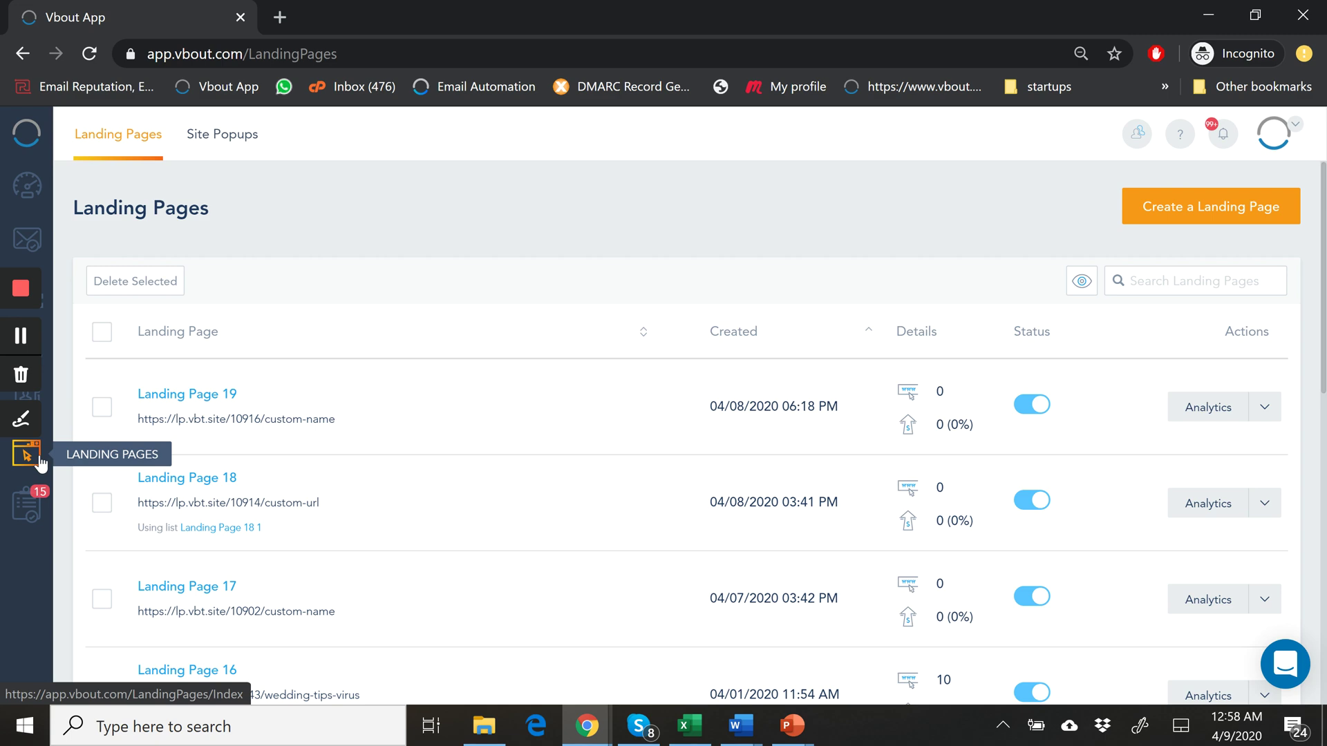
# From the Landing Pages list, start a new page with Create a Landing Page.
pyautogui.scroll(-7, 279, 414)
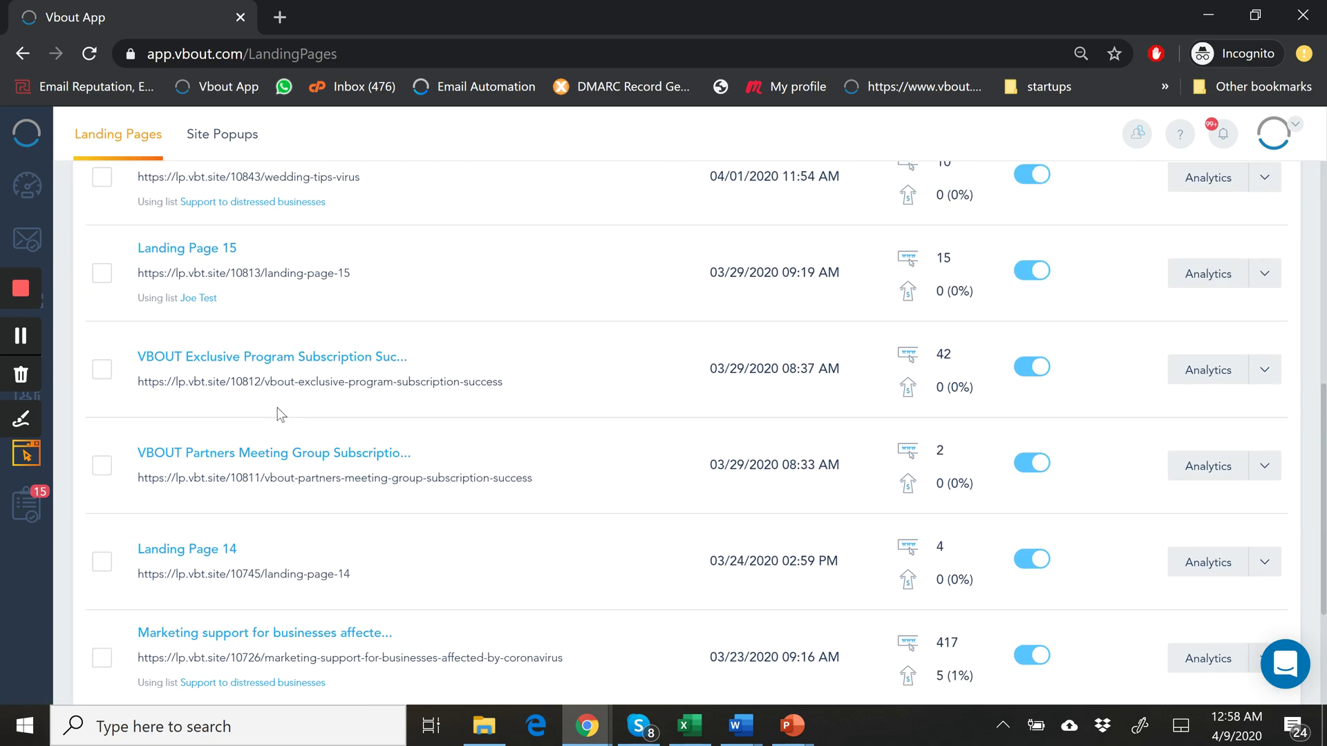
pyautogui.scroll(-5, 283, 419)
pyautogui.scroll(12, 280, 415)
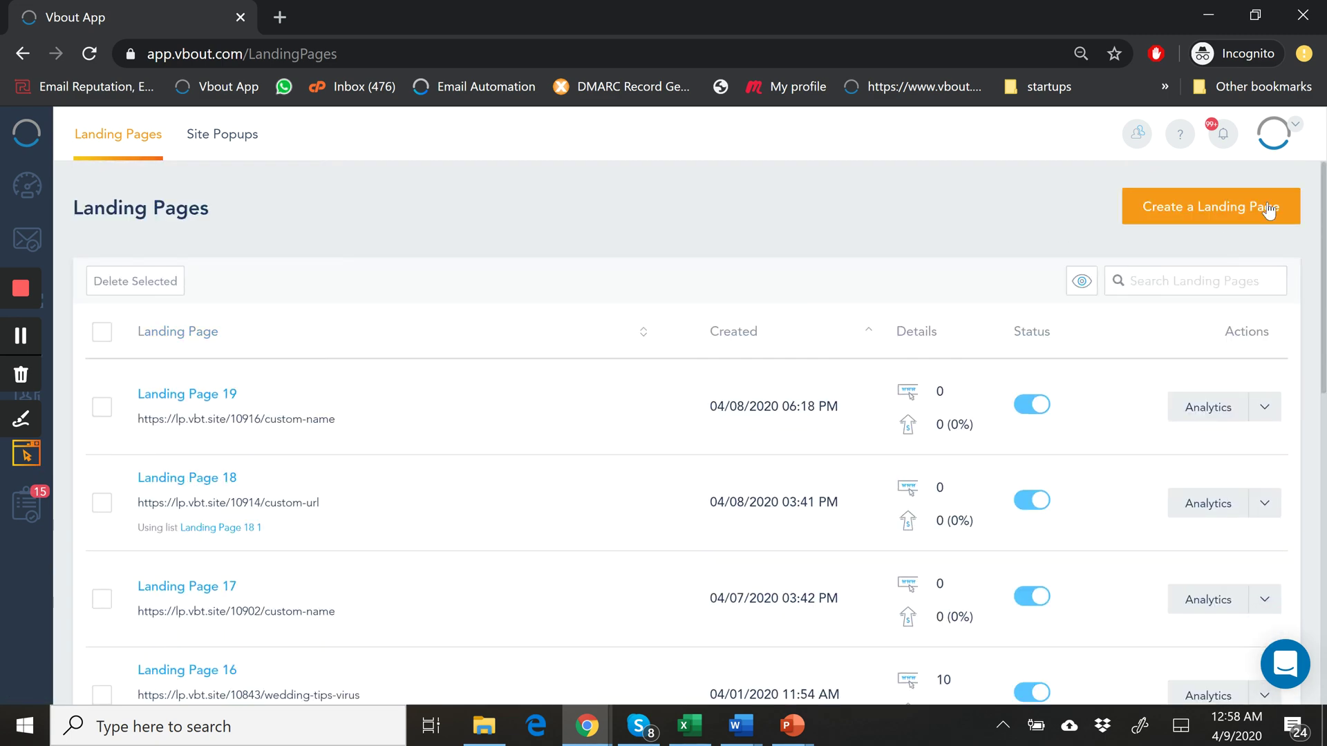
pyautogui.click(1242, 221)
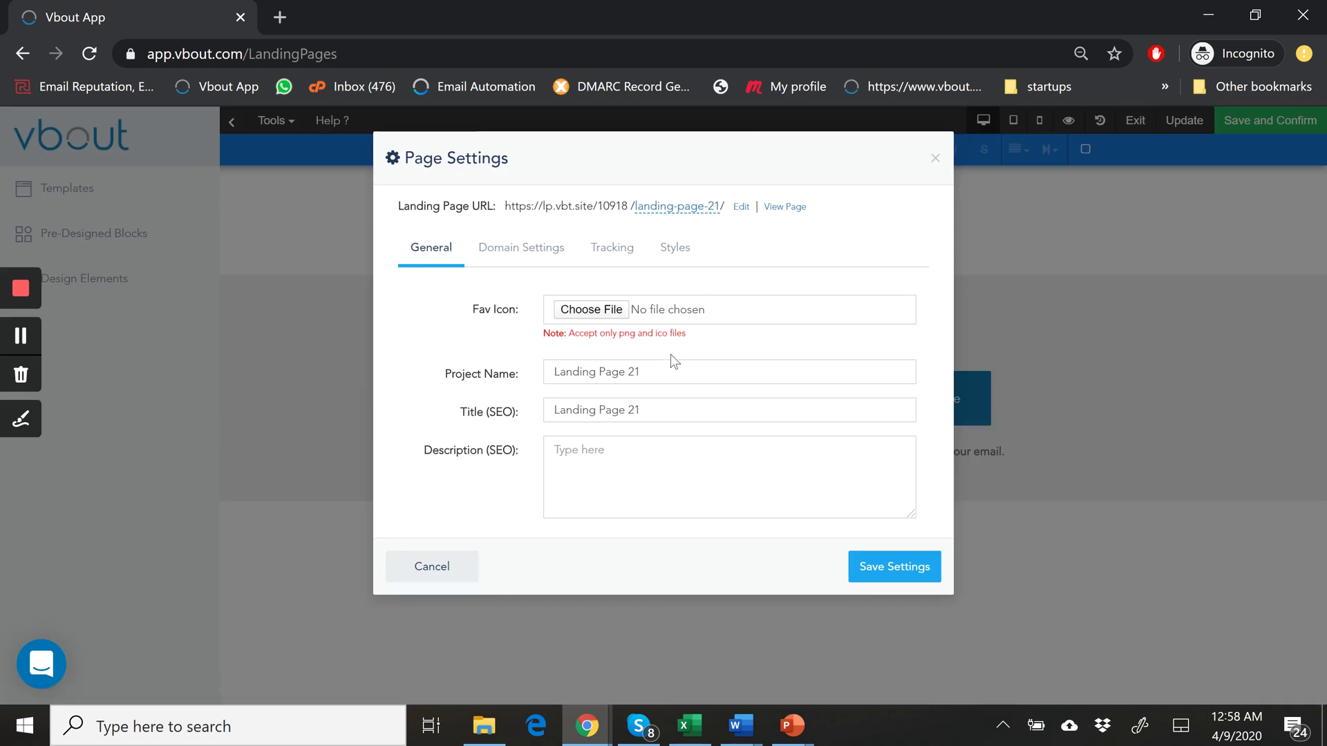
# Set the project name and the SEO title to 'testing'.
pyautogui.moveTo(653, 372); pyautogui.dragTo(548, 372)
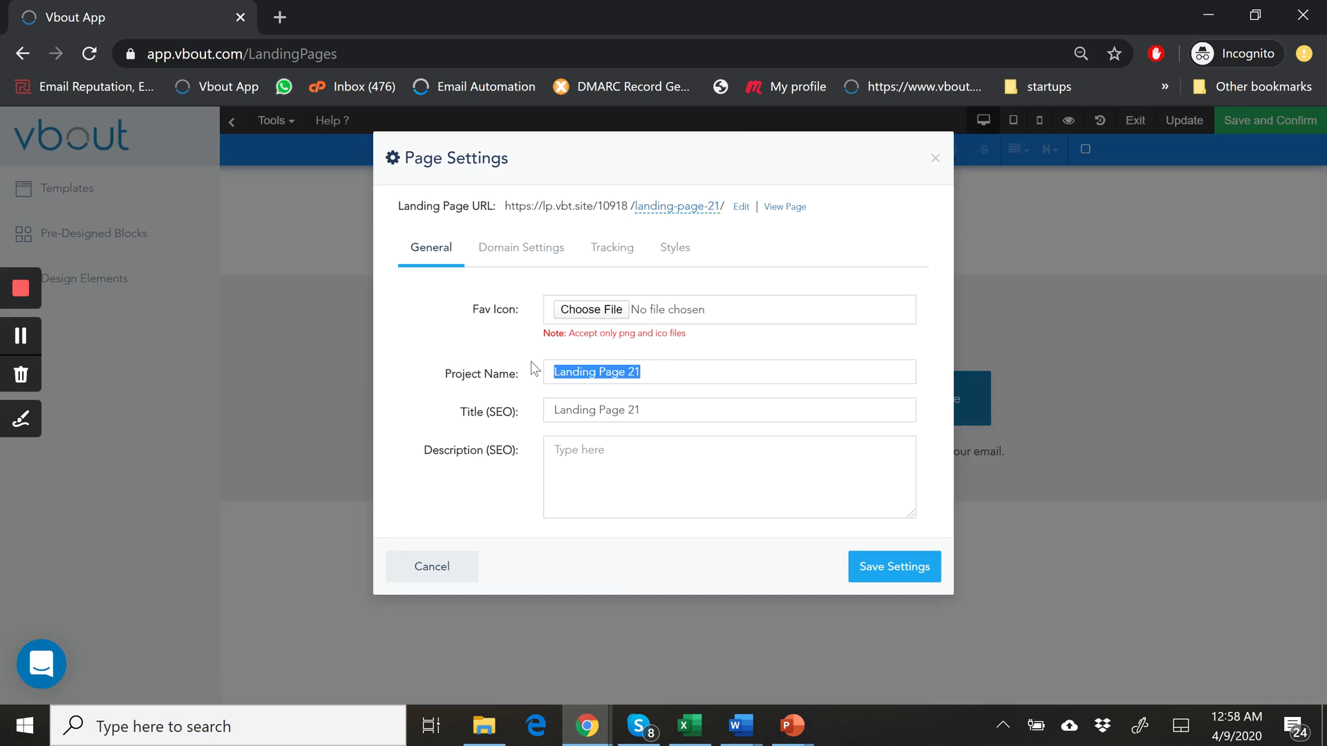
pyautogui.write('testing')
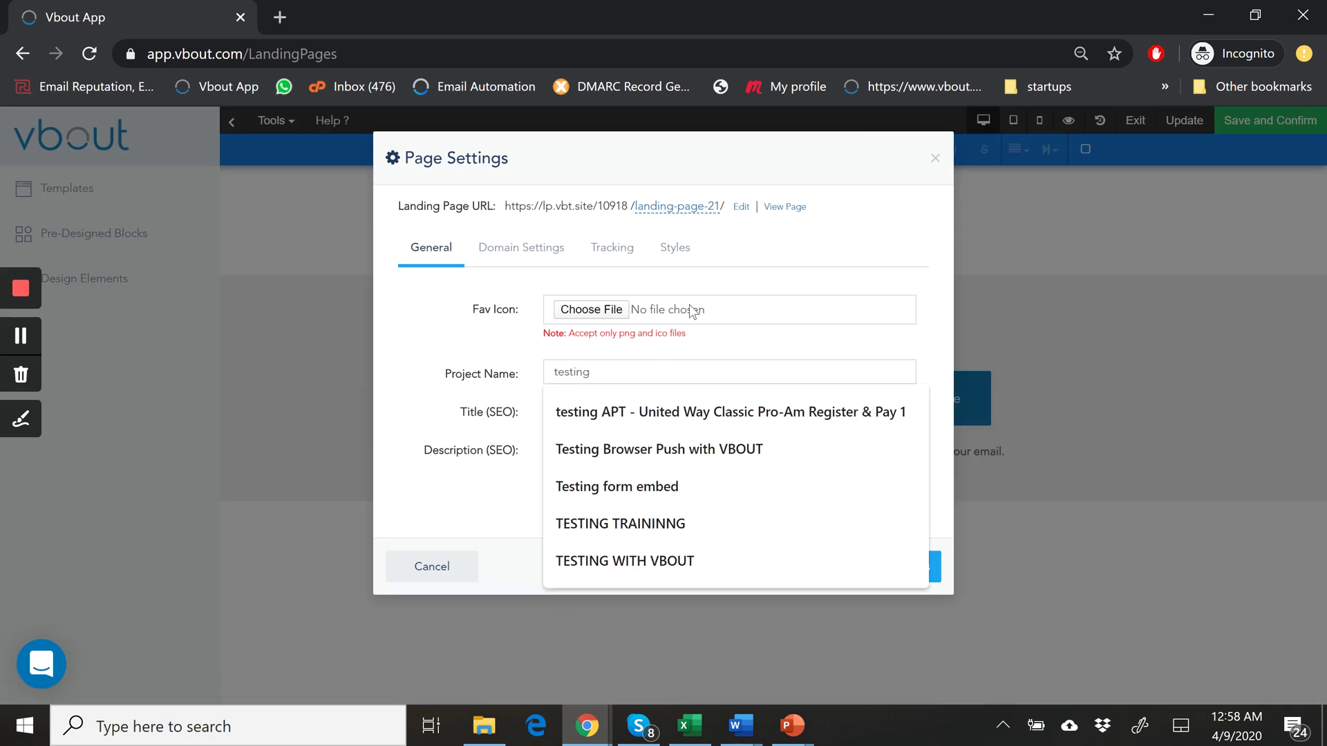
pyautogui.click(414, 388)
pyautogui.moveTo(667, 411); pyautogui.dragTo(503, 415)
pyautogui.write('testin')
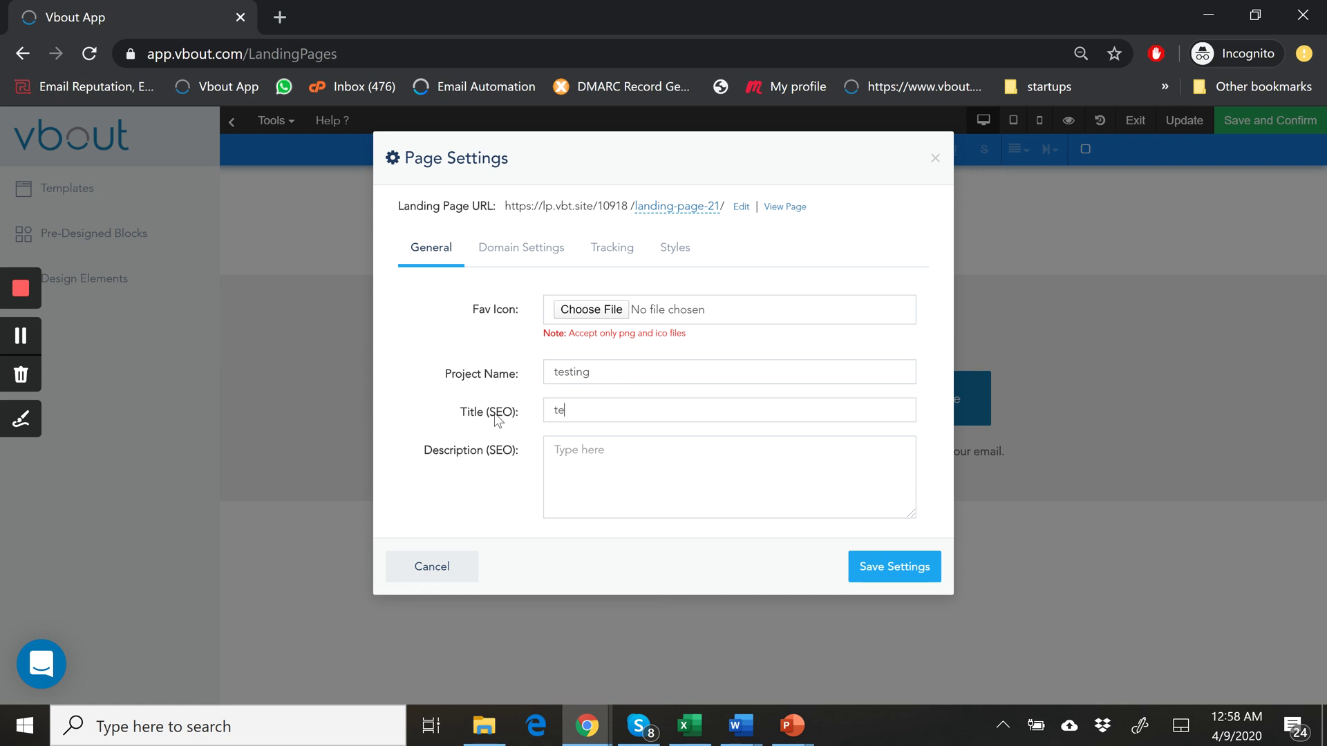
pyautogui.write('g')
# Change the URL slug from landing-page-21 to 'testing' and save it.
pyautogui.click(712, 217)
pyautogui.moveTo(714, 216); pyautogui.dragTo(602, 221)
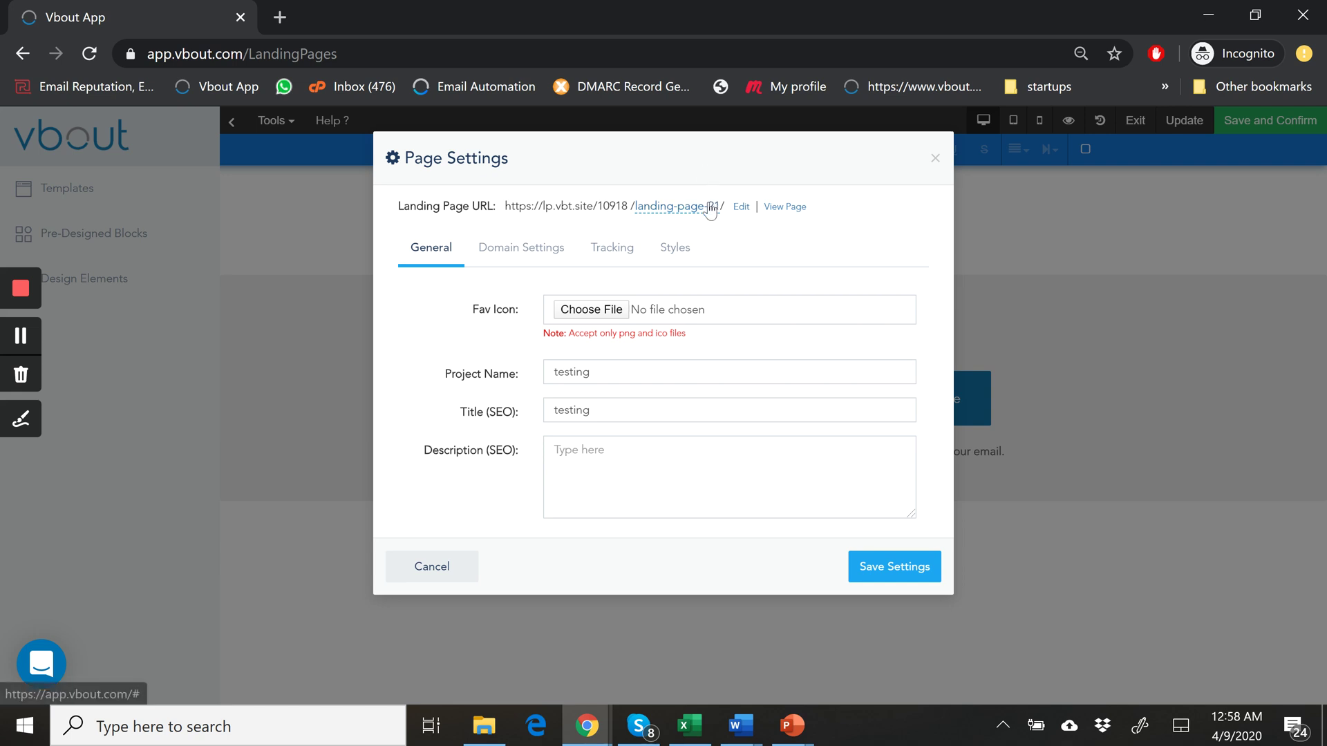
pyautogui.click(709, 210)
pyautogui.moveTo(717, 216); pyautogui.dragTo(658, 217)
pyautogui.press('BackSpace')
pyautogui.write('testing')
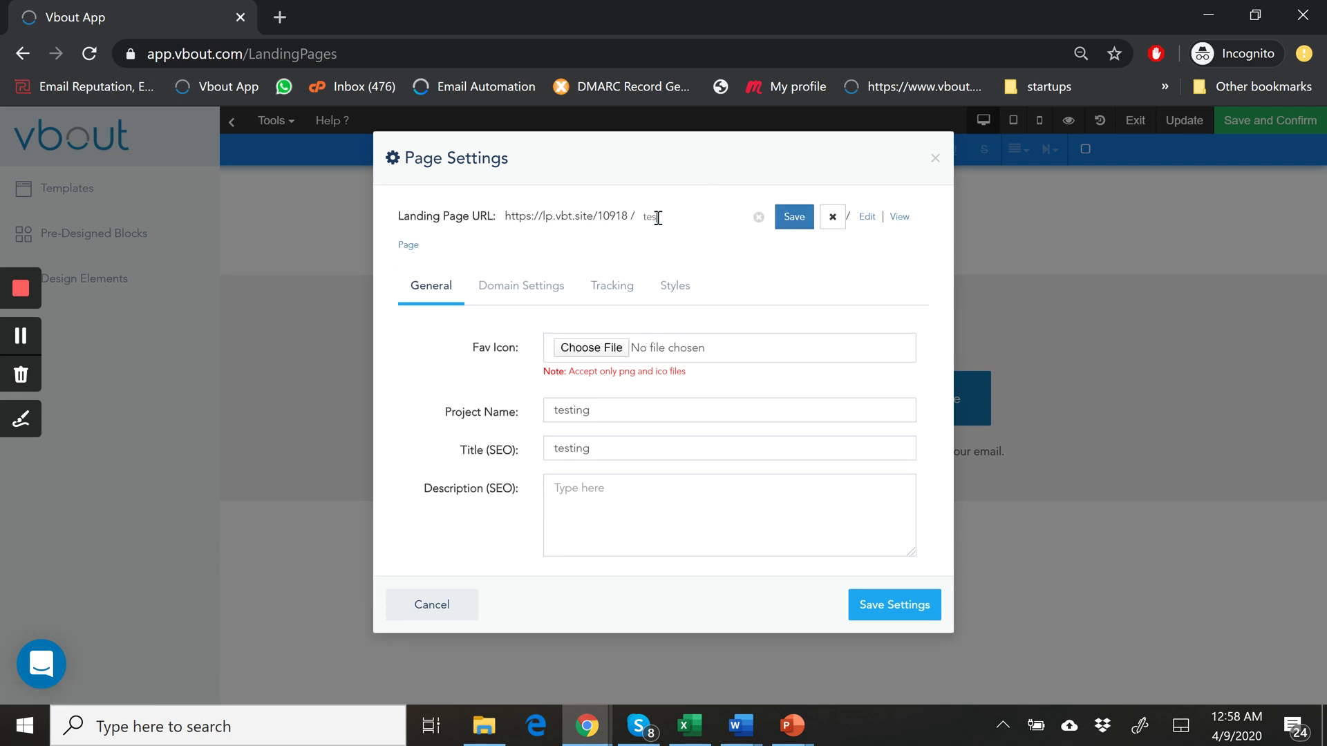
pyautogui.click(794, 217)
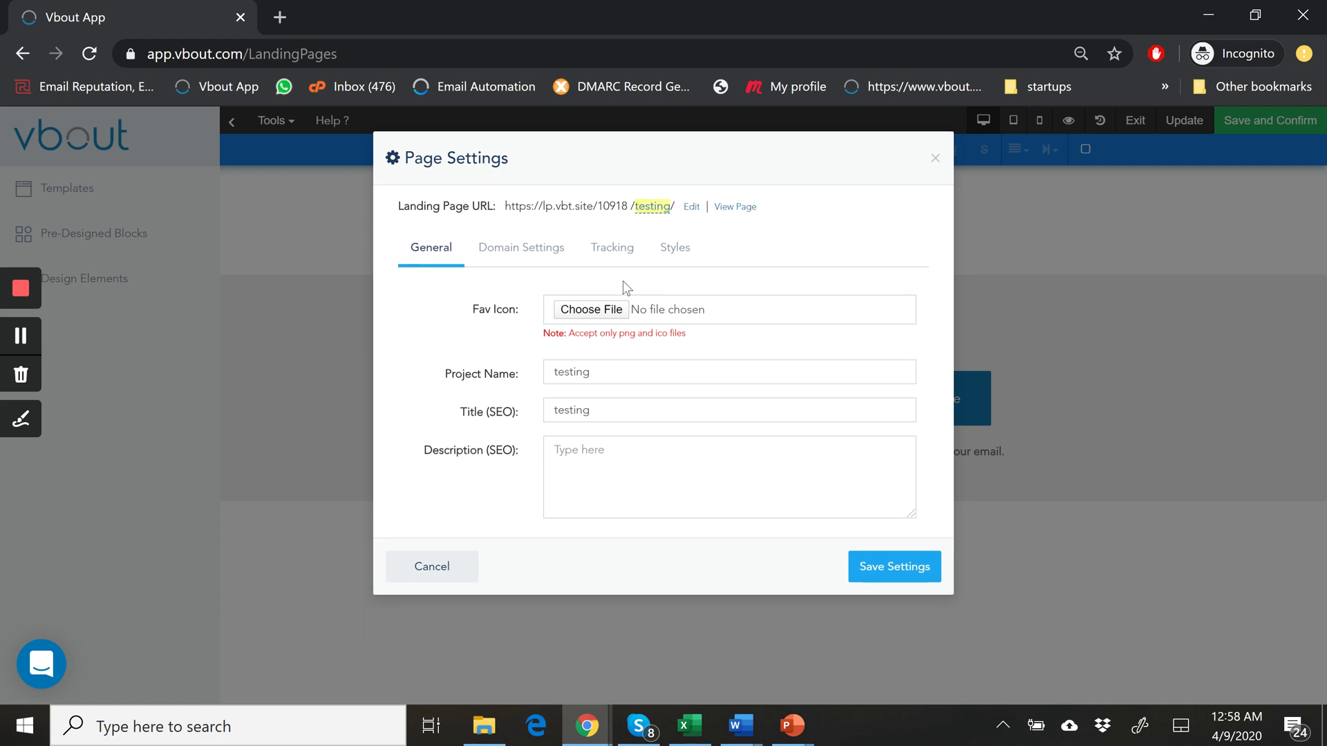
pyautogui.click(523, 249)
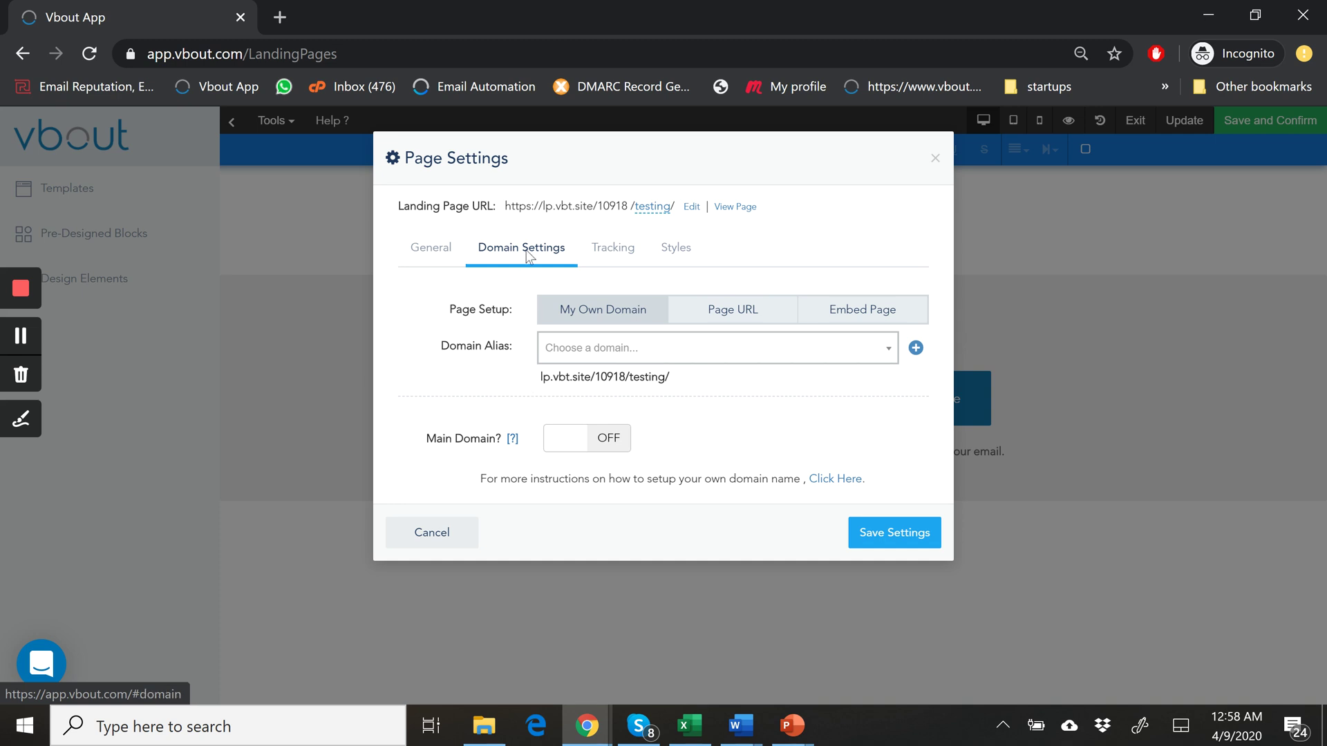
# Switch 3rd Party Tracking and UTM Tracking on, then save the page settings.
pyautogui.moveTo(504, 206); pyautogui.dragTo(627, 206)
pyautogui.click(617, 255)
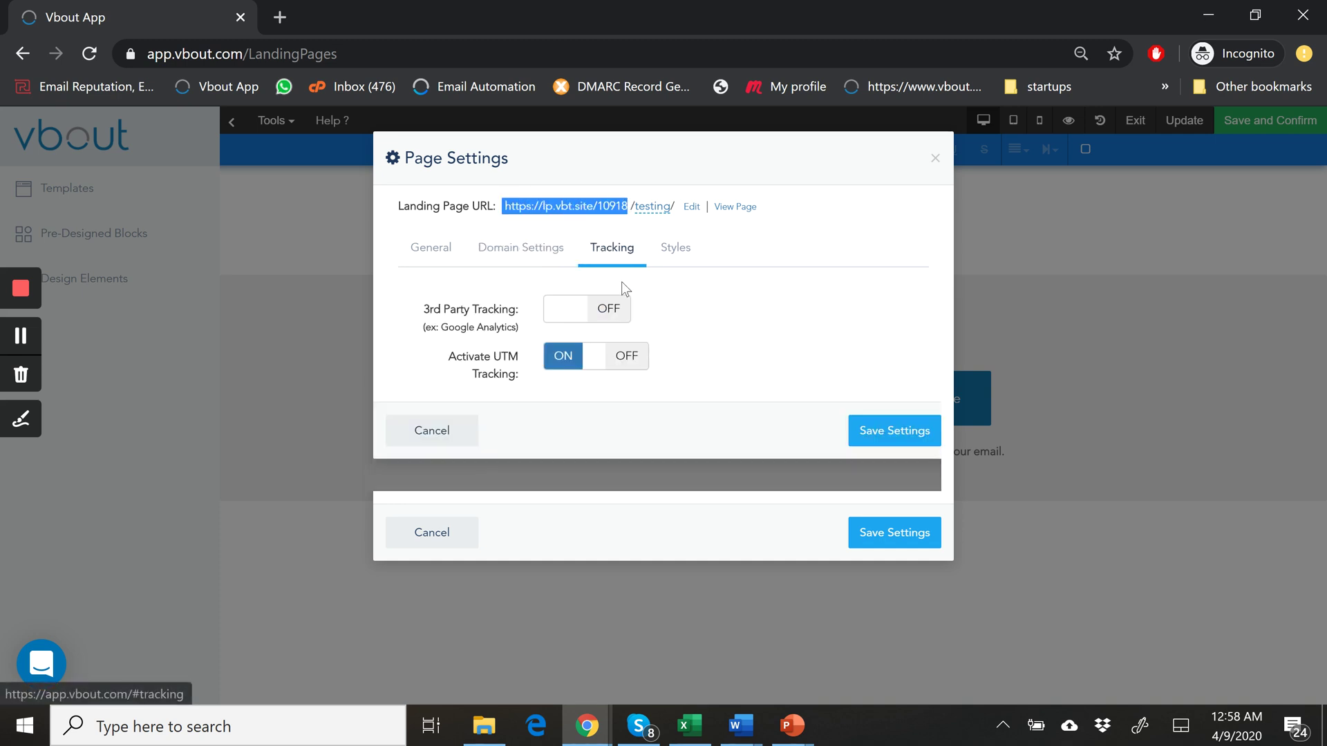
pyautogui.click(611, 310)
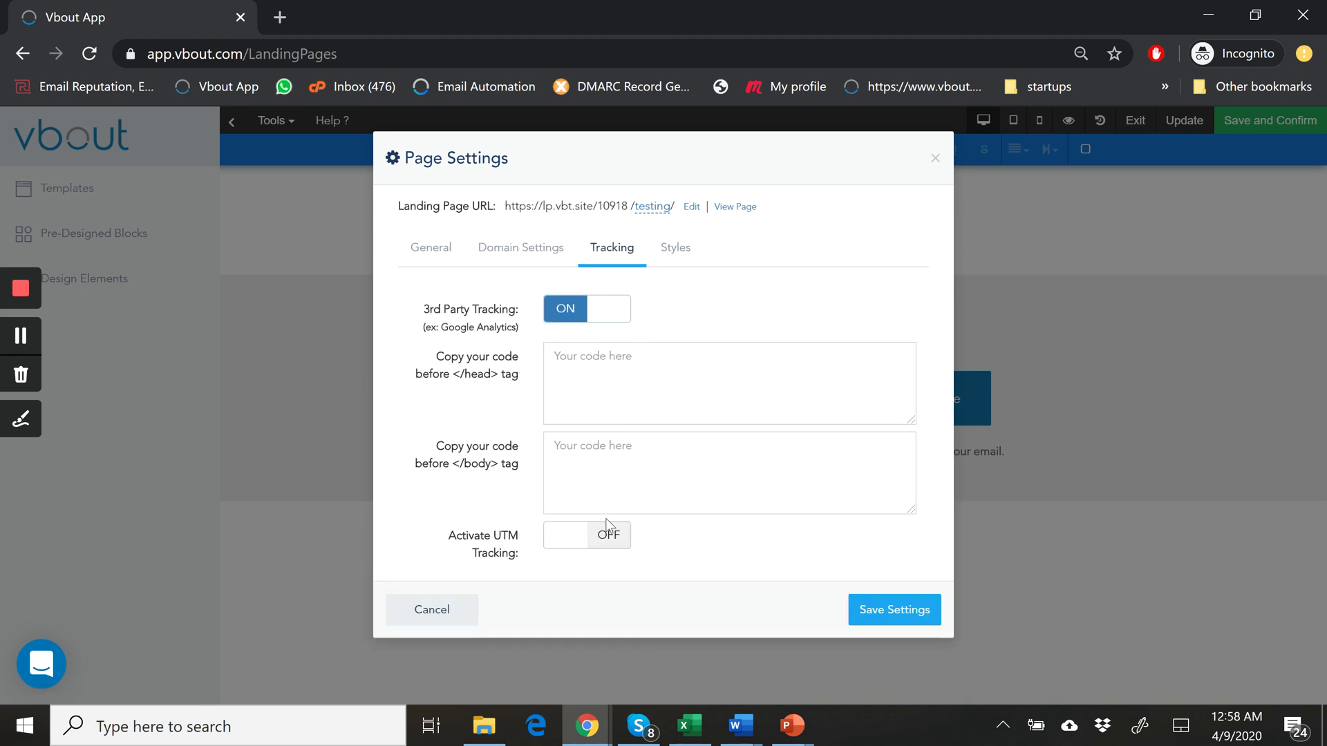
pyautogui.click(613, 534)
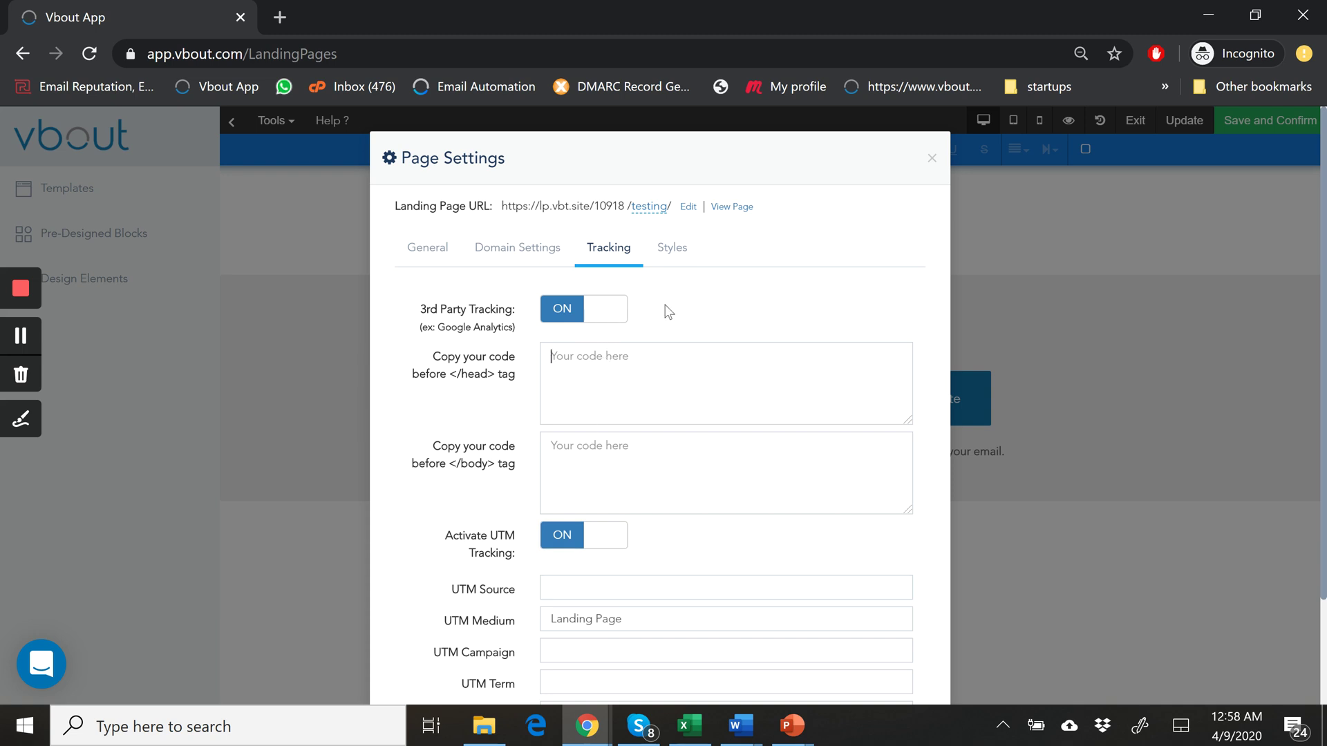
pyautogui.scroll(-3, 911, 612)
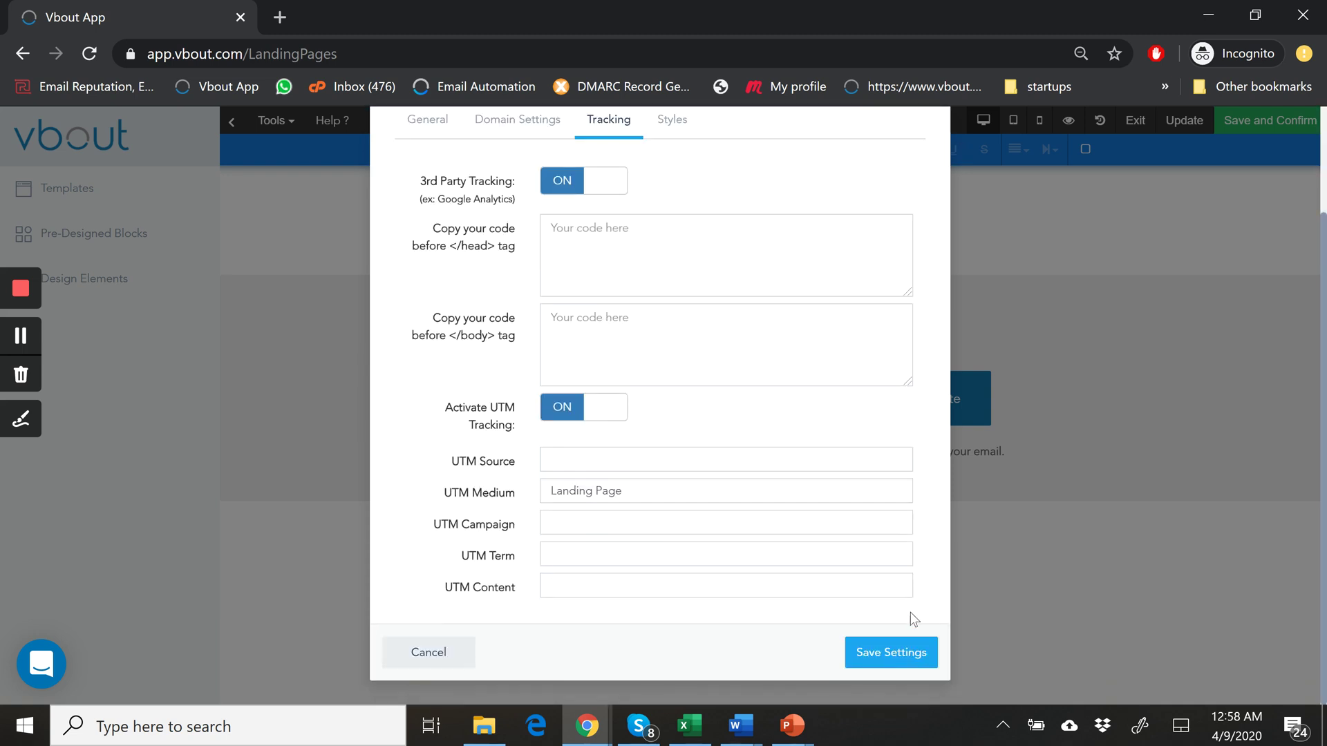
pyautogui.click(890, 655)
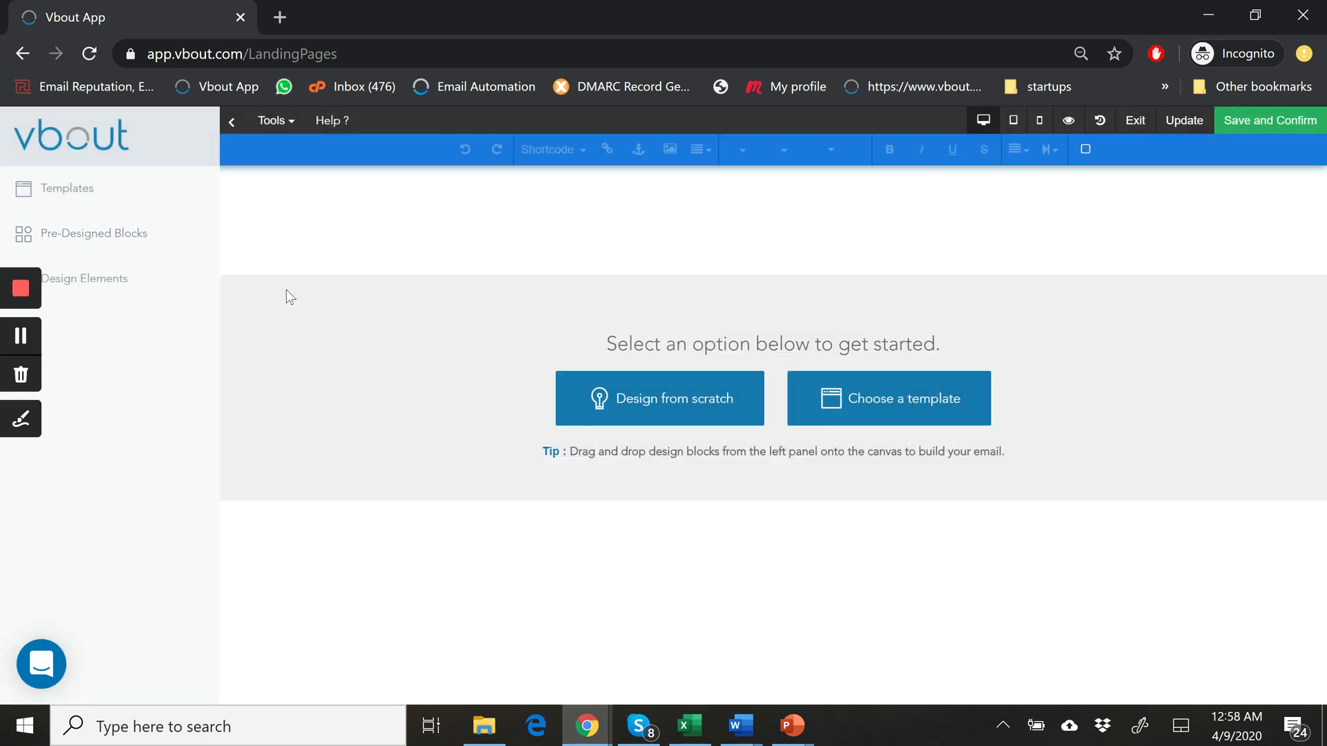
# Add the 'Unlock the Power of Email Marketing' Header Intro block and the 'Ready to Get Started' form block.
pyautogui.click(121, 236)
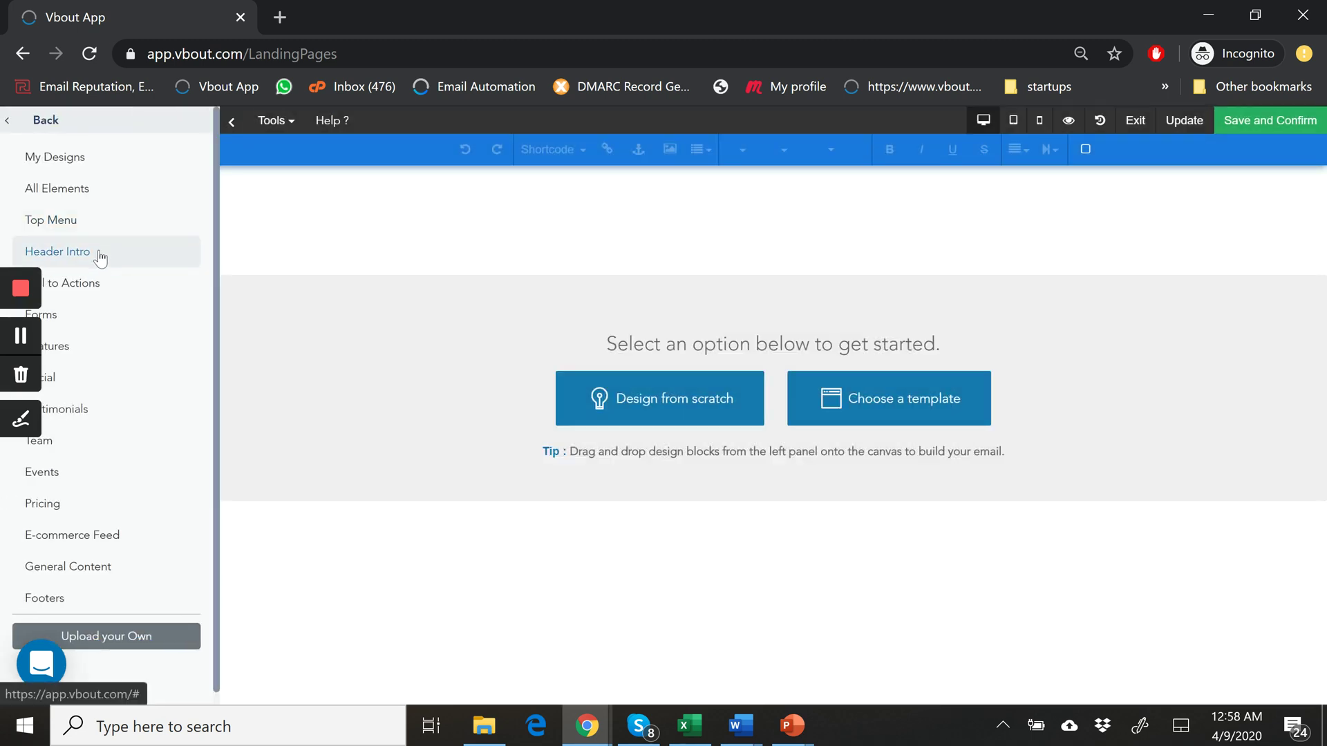
pyautogui.click(102, 256)
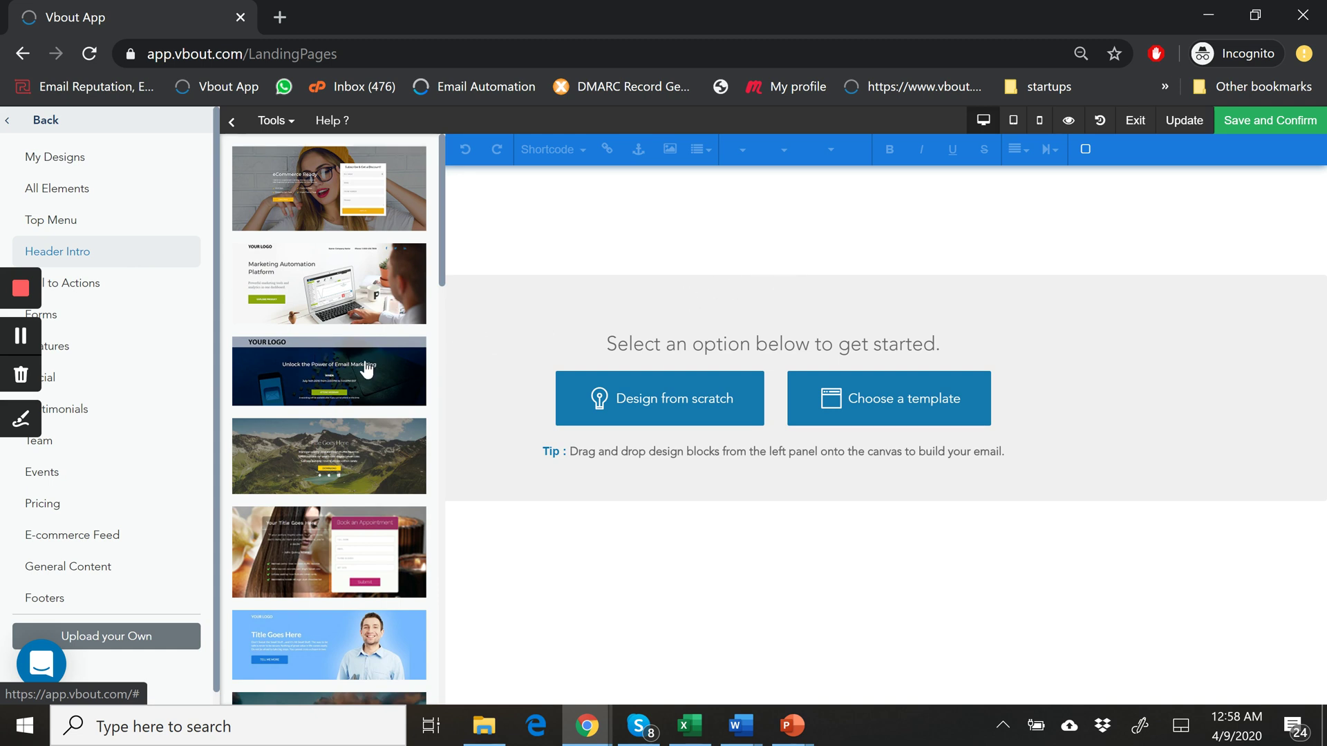
pyautogui.moveTo(366, 371); pyautogui.dragTo(666, 226)
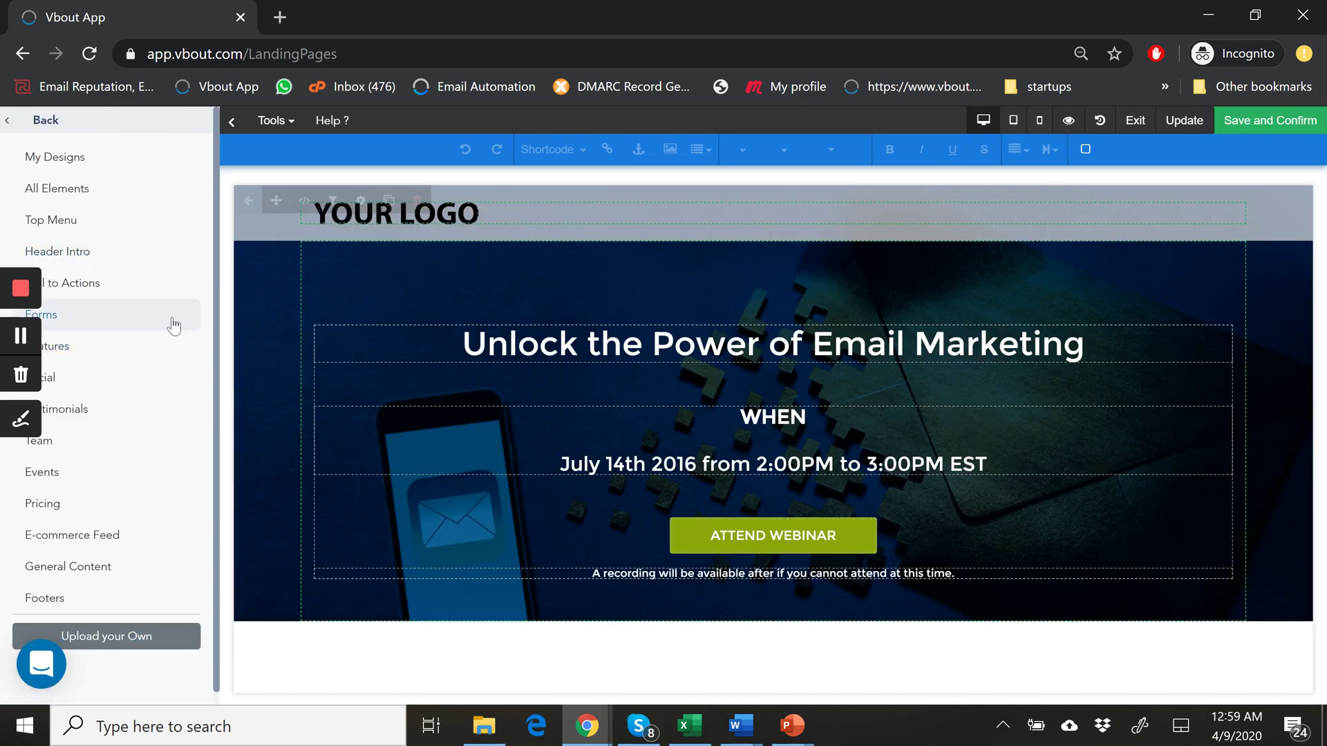
pyautogui.click(89, 304)
pyautogui.moveTo(286, 307); pyautogui.dragTo(687, 598)
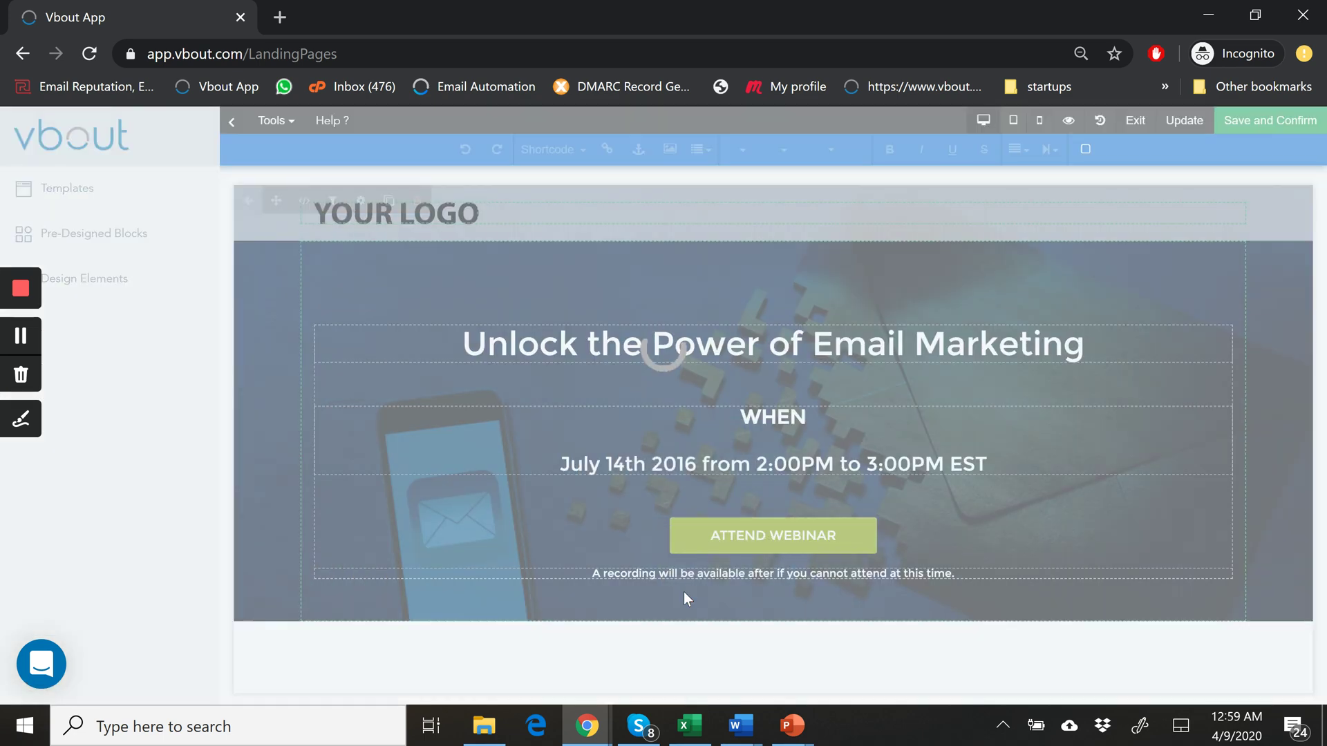
# Put the caret at the start of the 'Unlock the Power of Email Marketing' heading.
pyautogui.scroll(8, 770, 493)
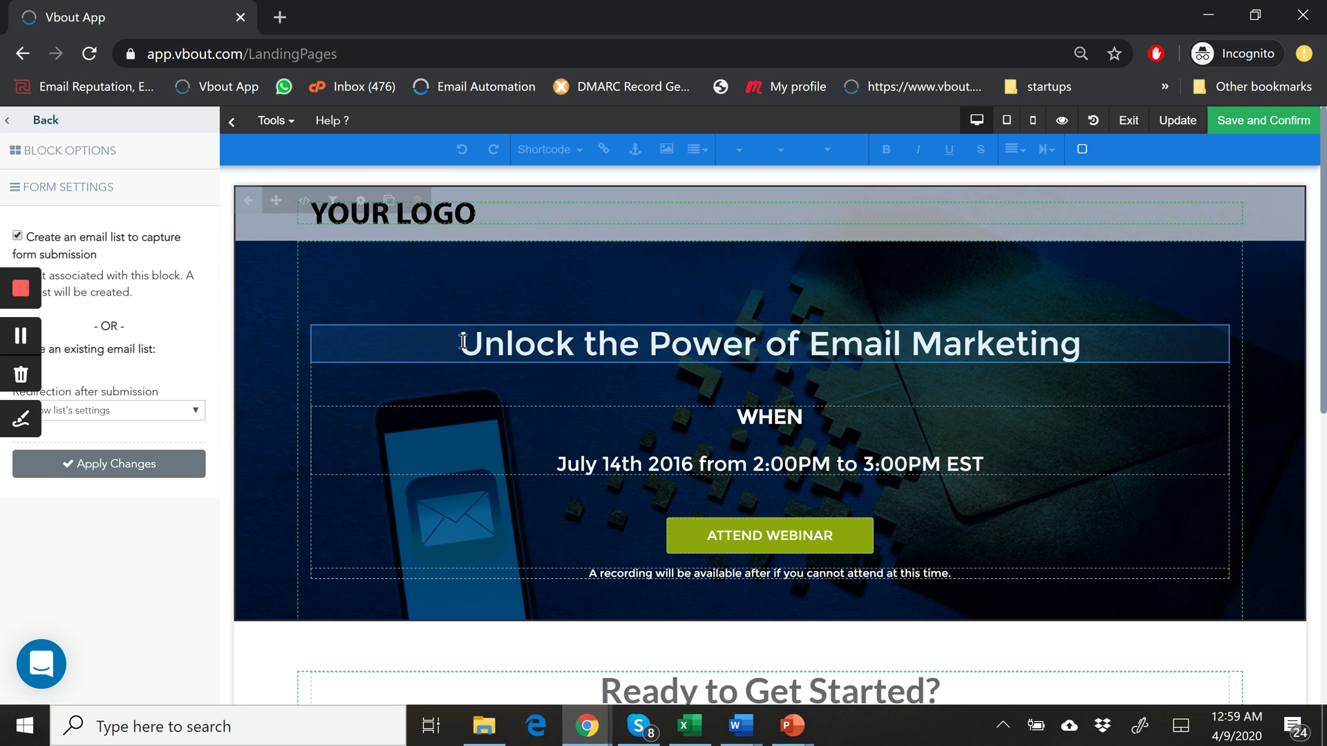
pyautogui.click(555, 342)
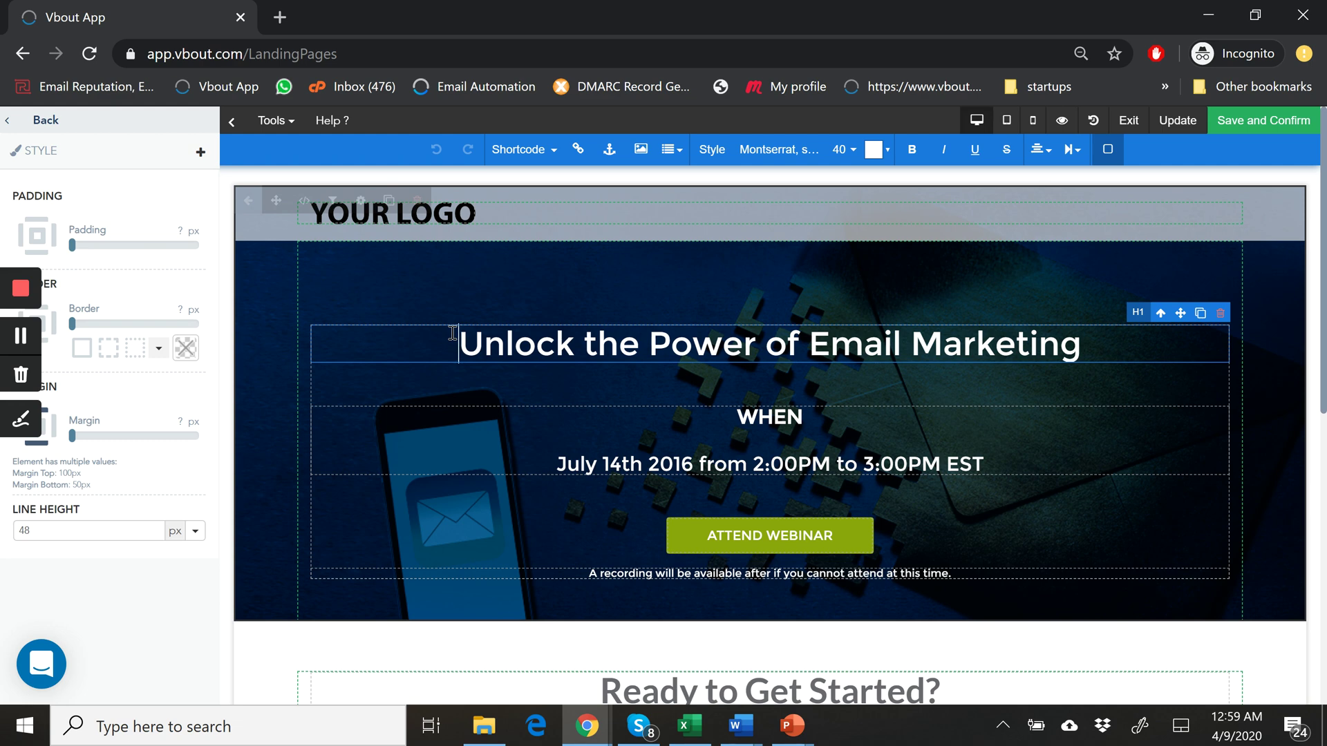
# Type [#HARDWORK#] before 'Unlock' in the main heading.
pyautogui.write('[')
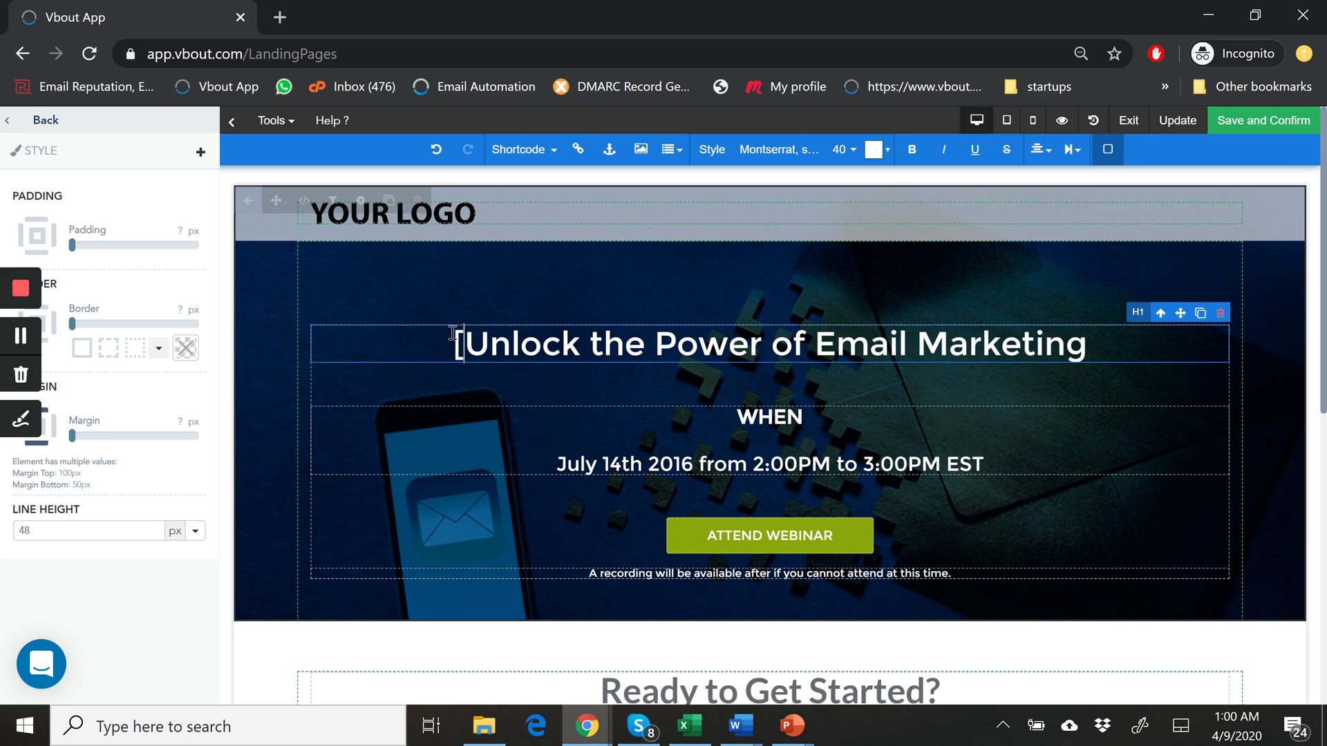
pyautogui.write('#')
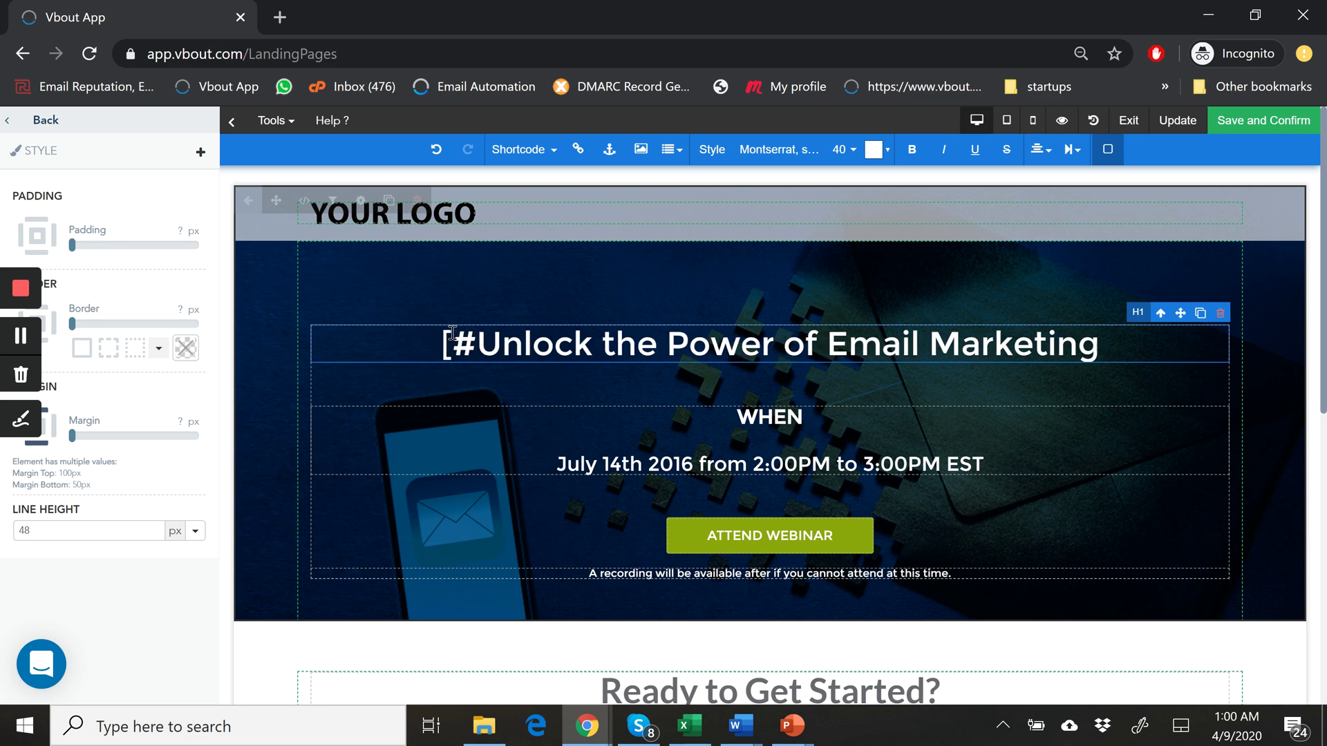
pyautogui.write('HARDWORK')
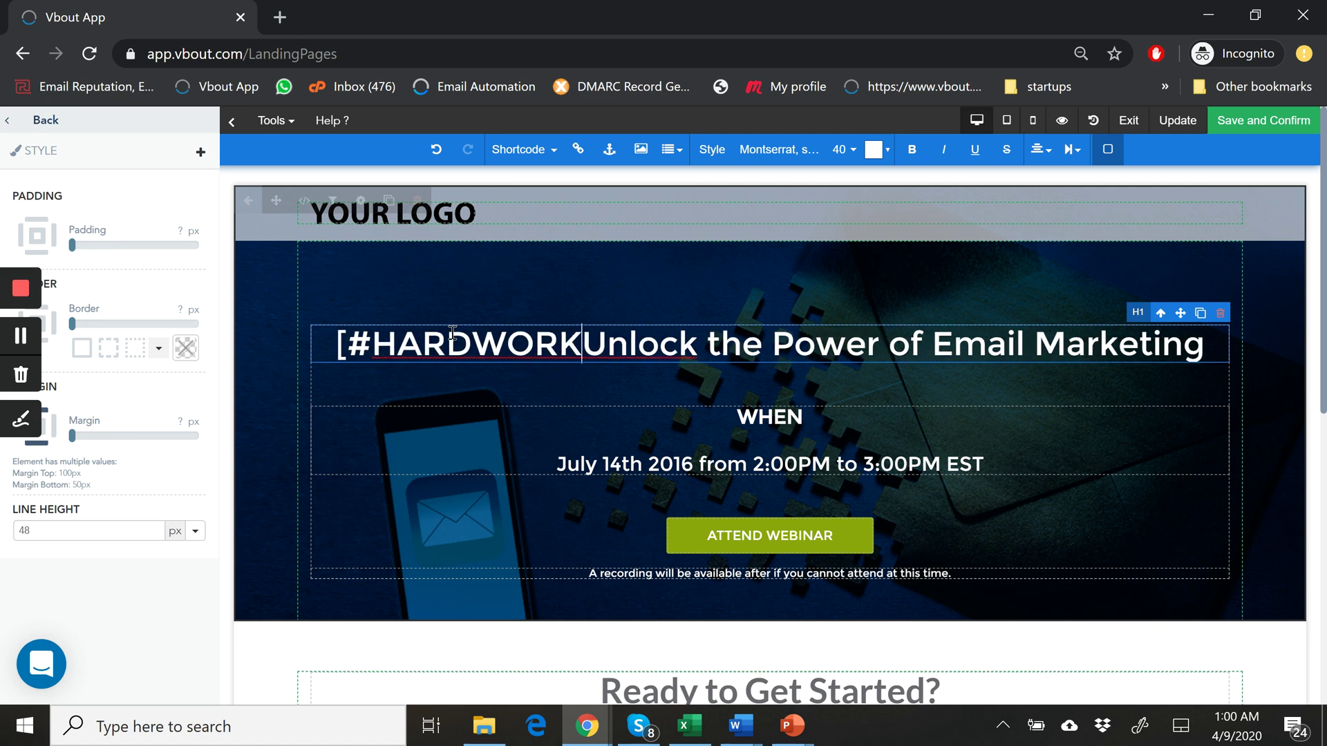
pyautogui.write('#]')
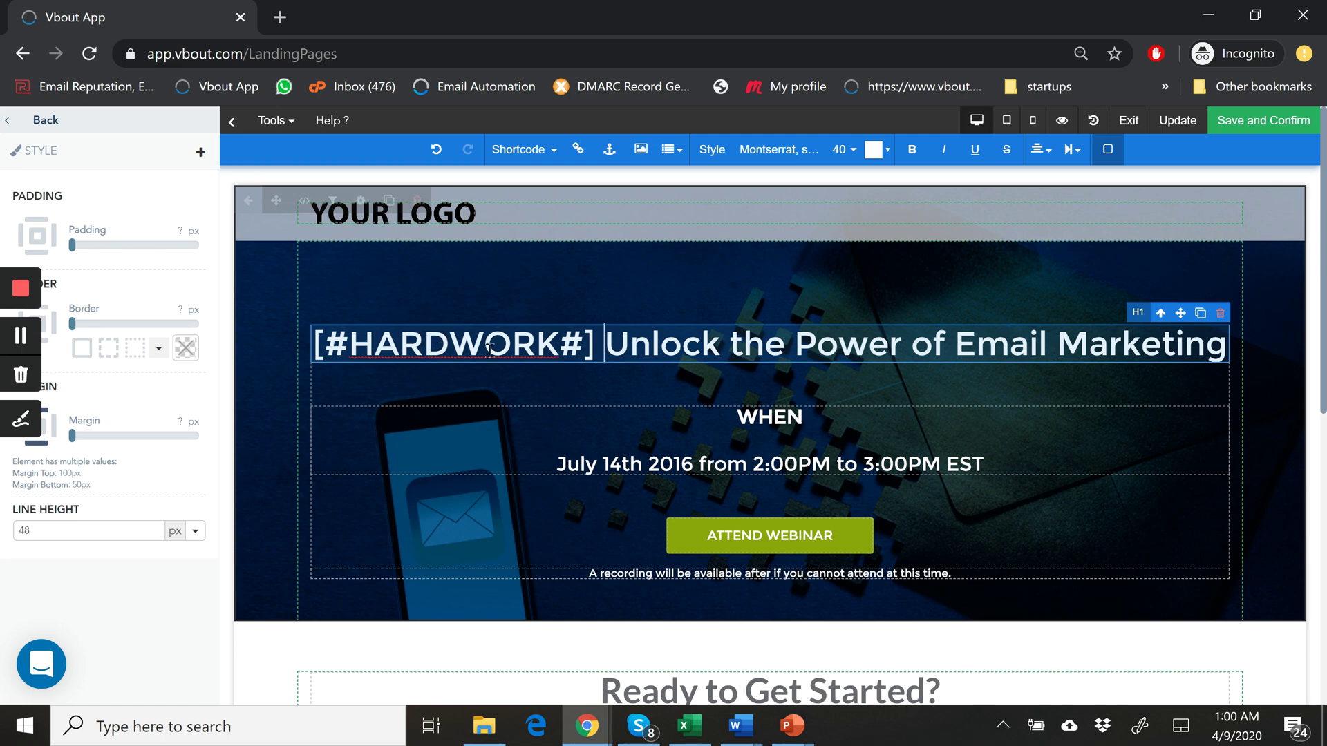
pyautogui.scroll(-5, 624, 388)
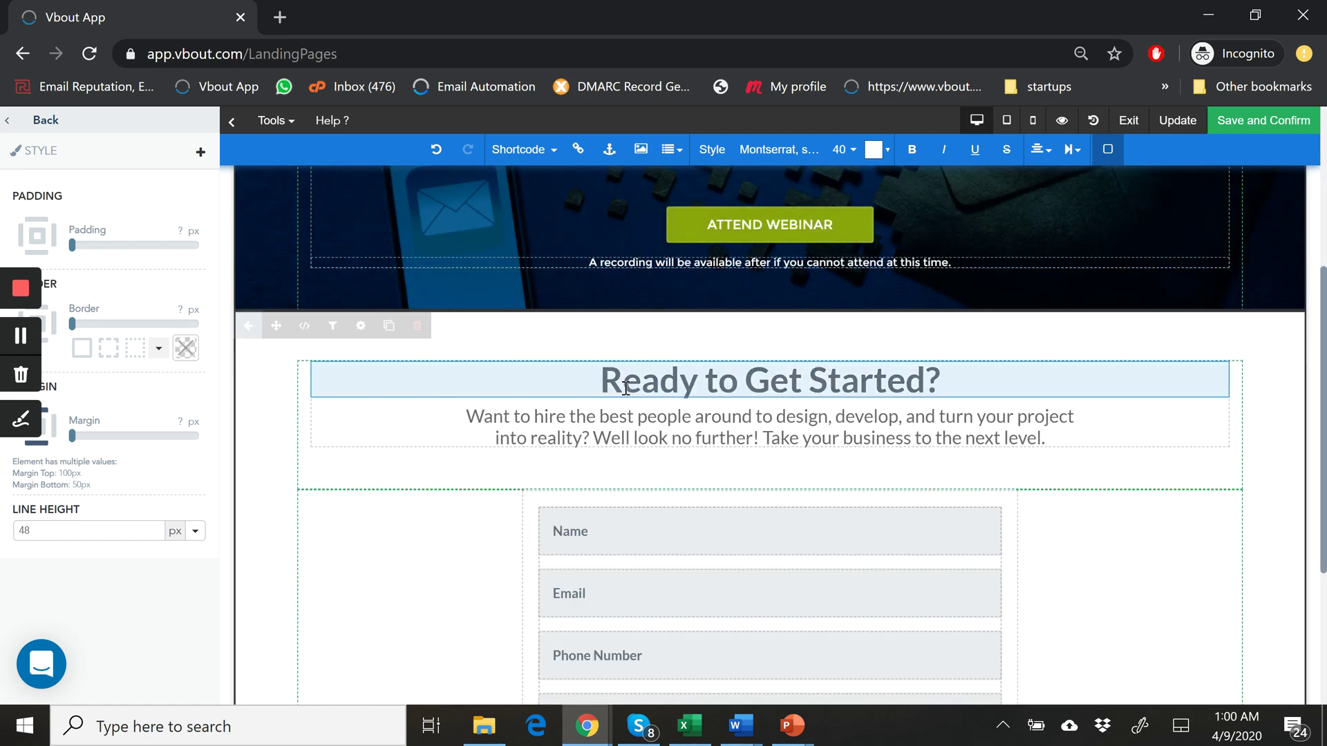
# Replace the form's Name field placeholder with [#FIRSTNAME#], fixing the typo.
pyautogui.scroll(-2, 626, 388)
pyautogui.click(605, 332)
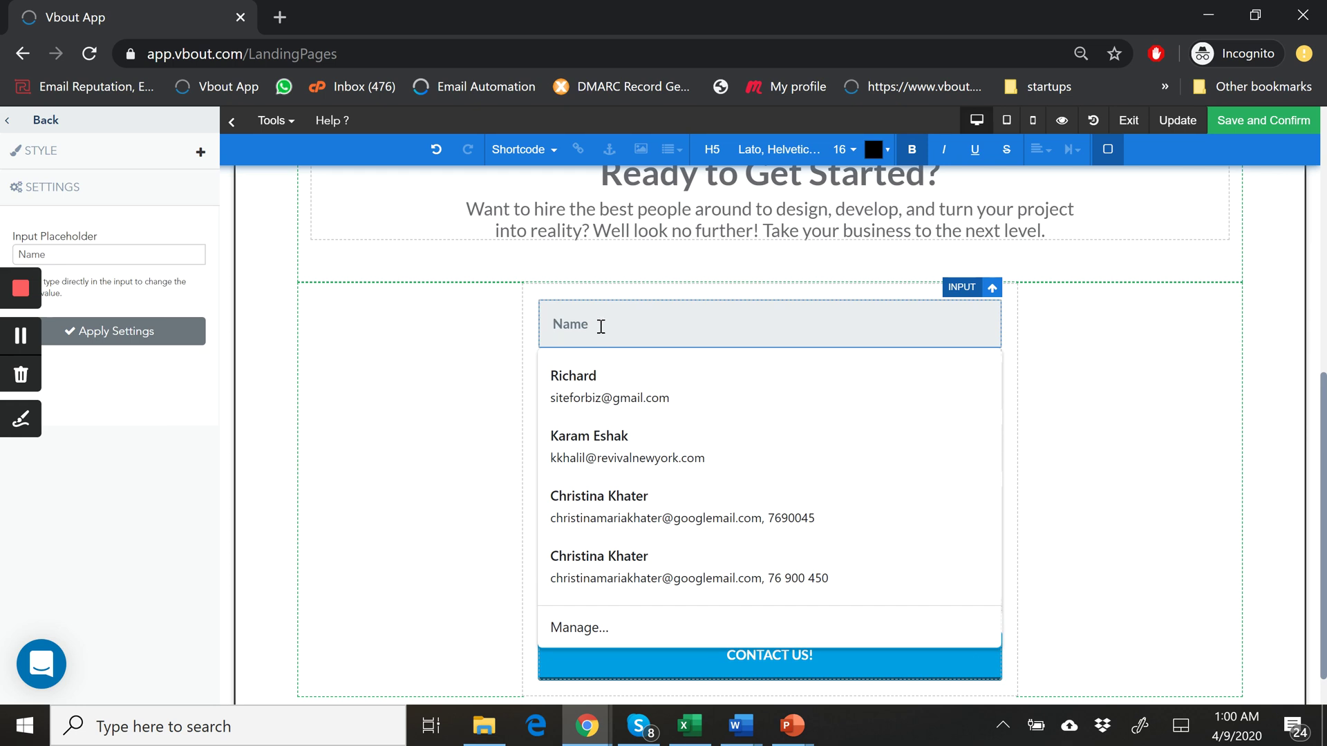
pyautogui.write('#FIR')
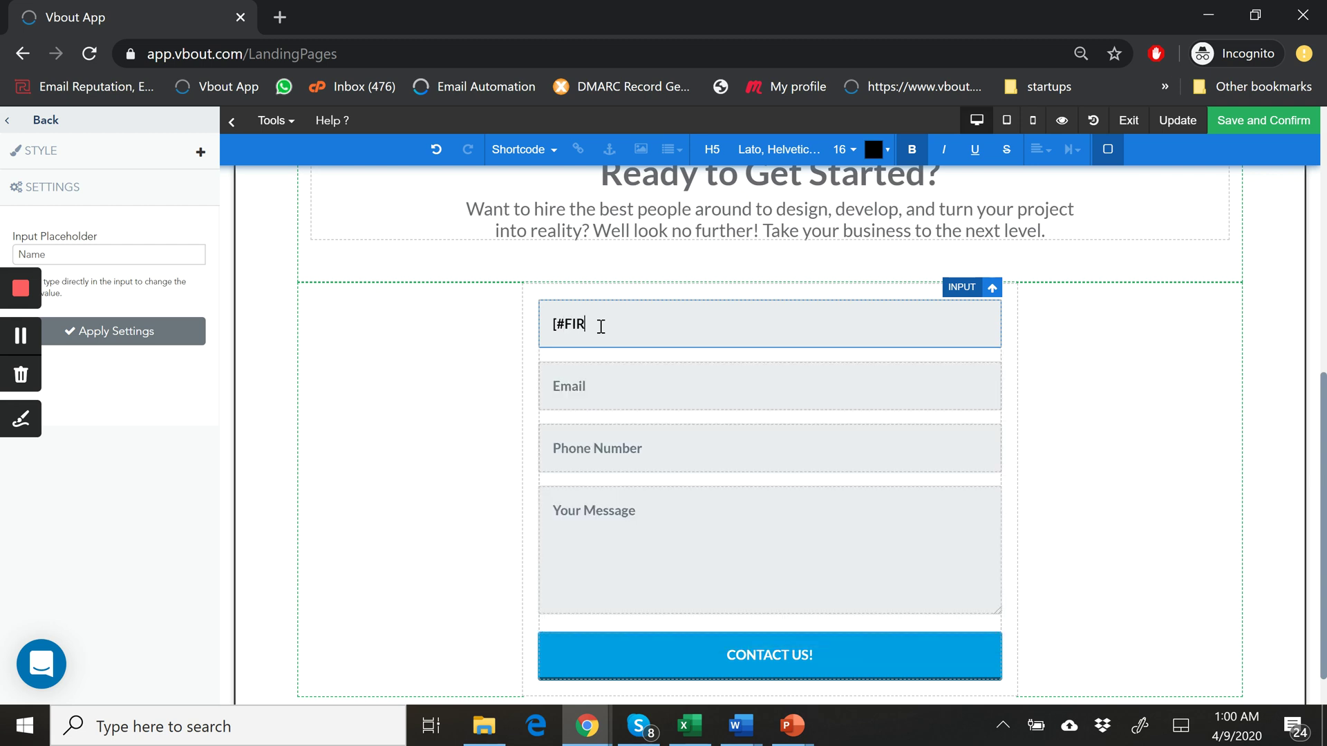
pyautogui.write('STMA<')
pyautogui.press('BackSpace')
pyautogui.press('BackSpace')
pyautogui.press('BackSpace')
pyautogui.write('N')
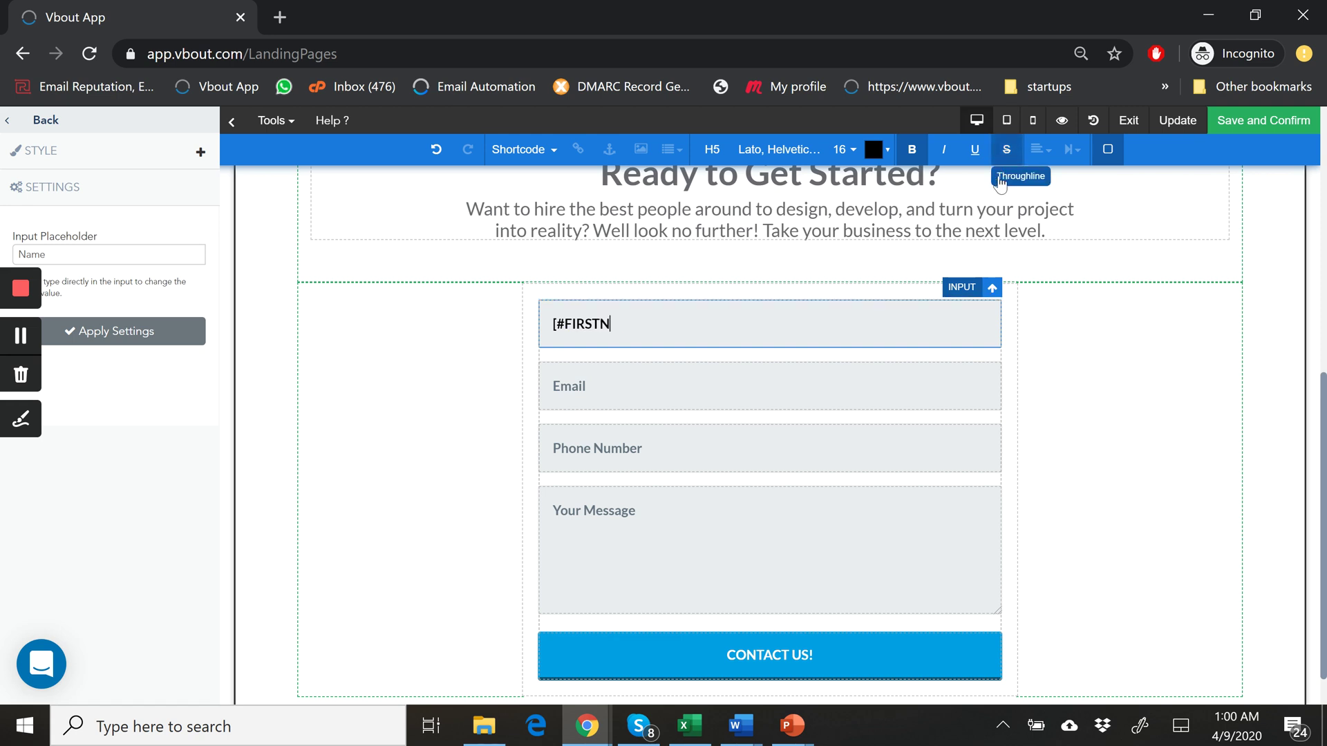
pyautogui.write('AME#]')
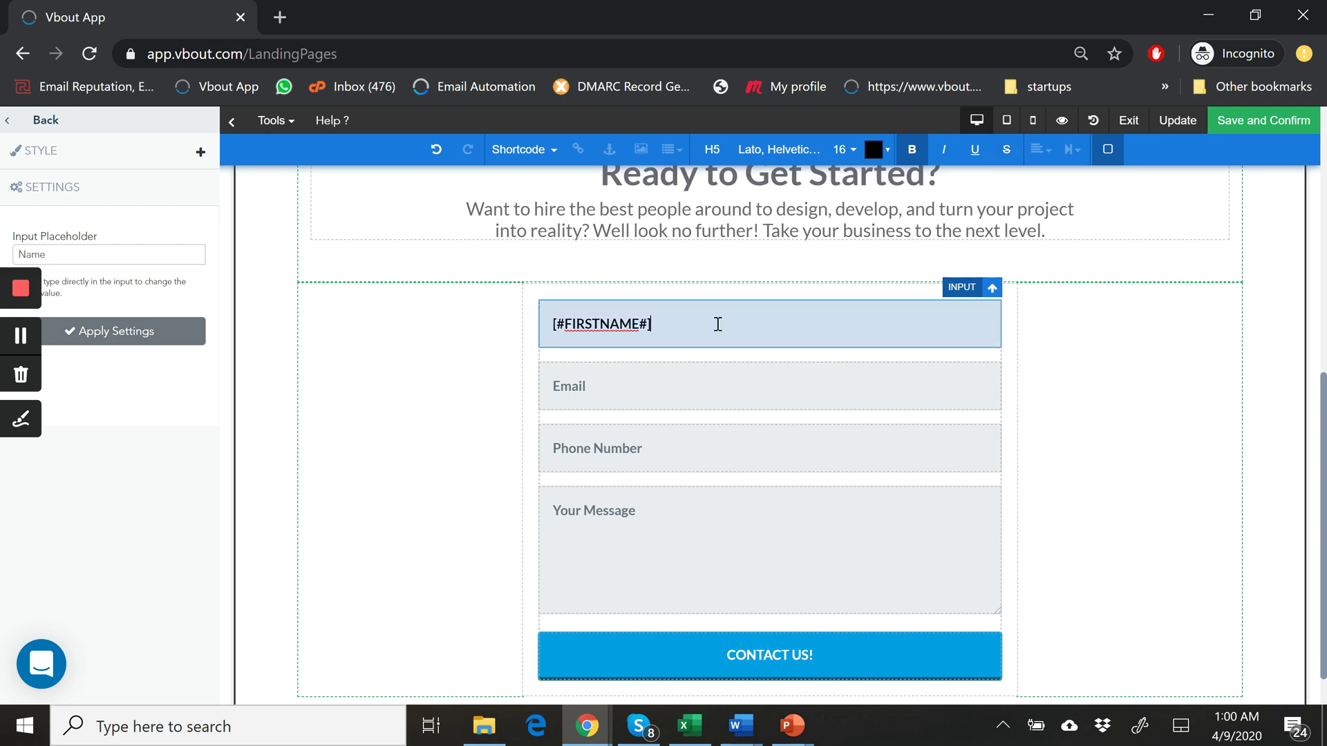
pyautogui.moveTo(639, 324); pyautogui.dragTo(564, 324)
# Change the CONTACT US! button label to '[#FIRSTNAME#] Submit Now' and apply it.
pyautogui.scroll(-1, 649, 454)
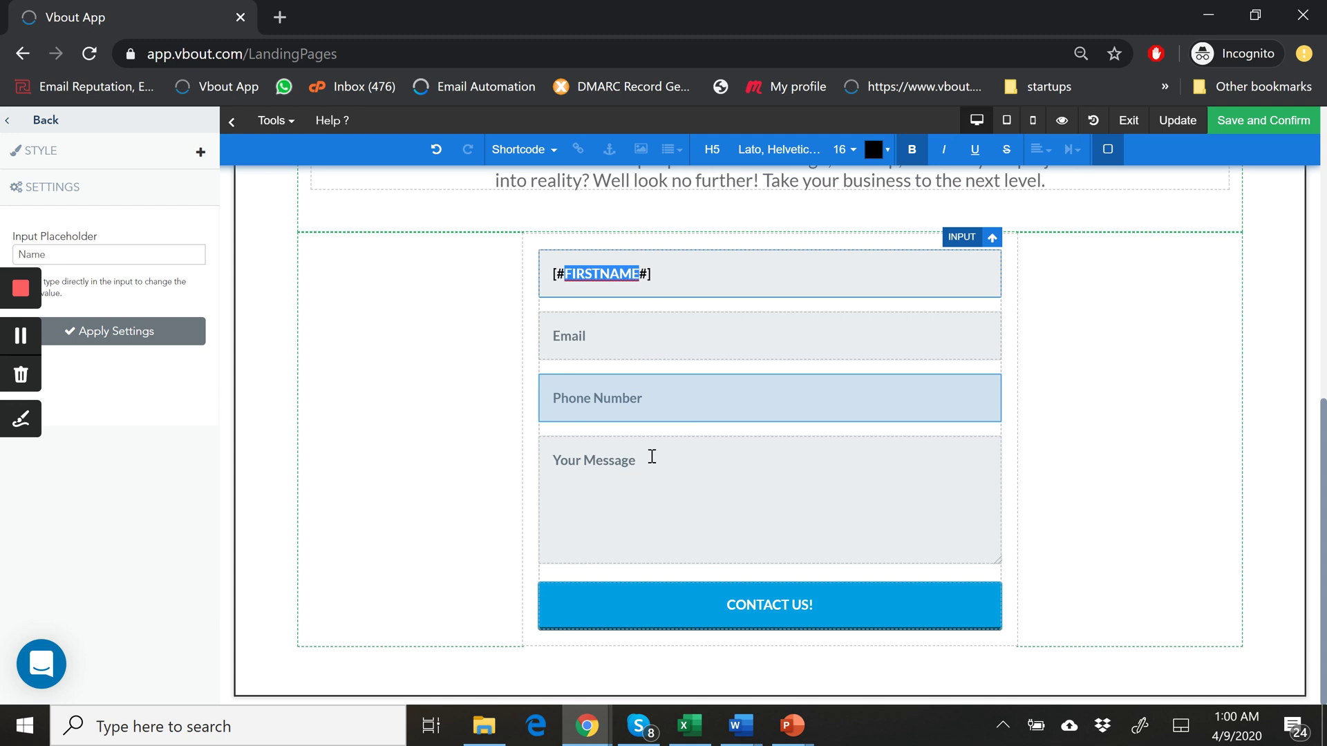
pyautogui.click(778, 606)
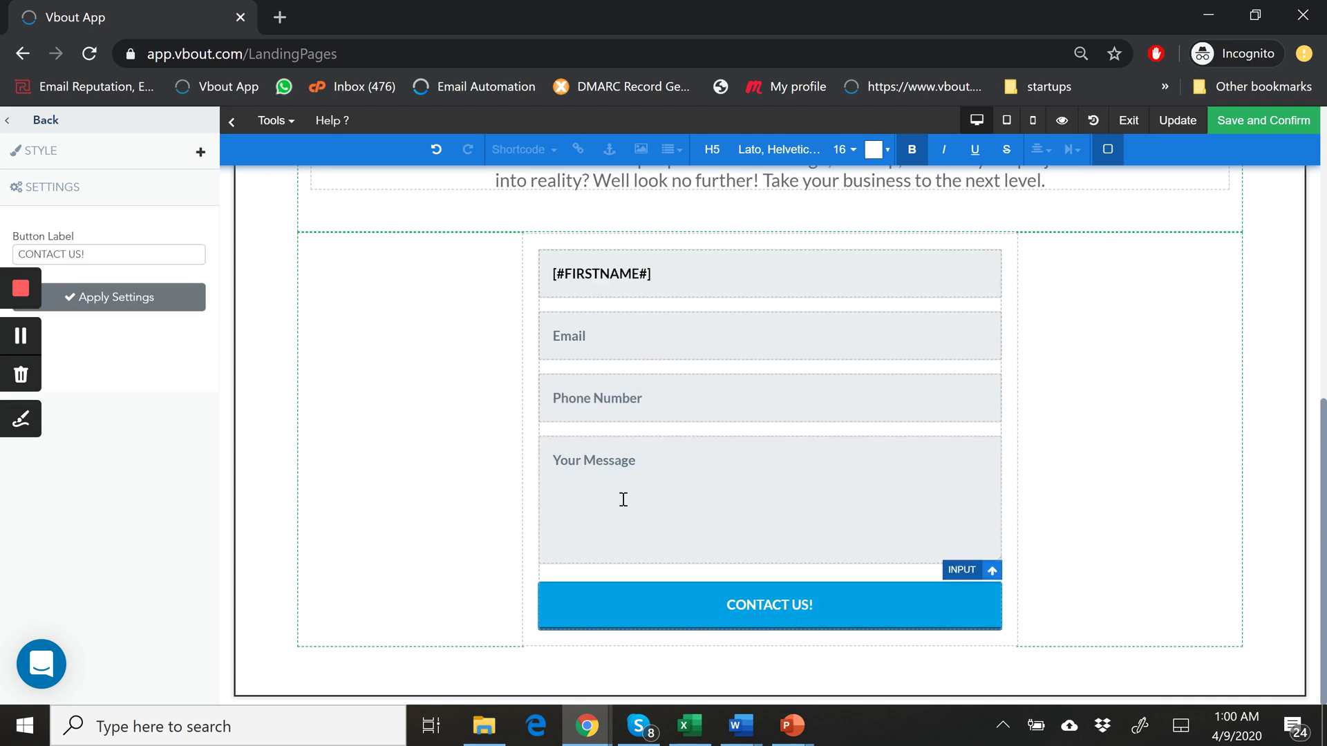
pyautogui.click(92, 255)
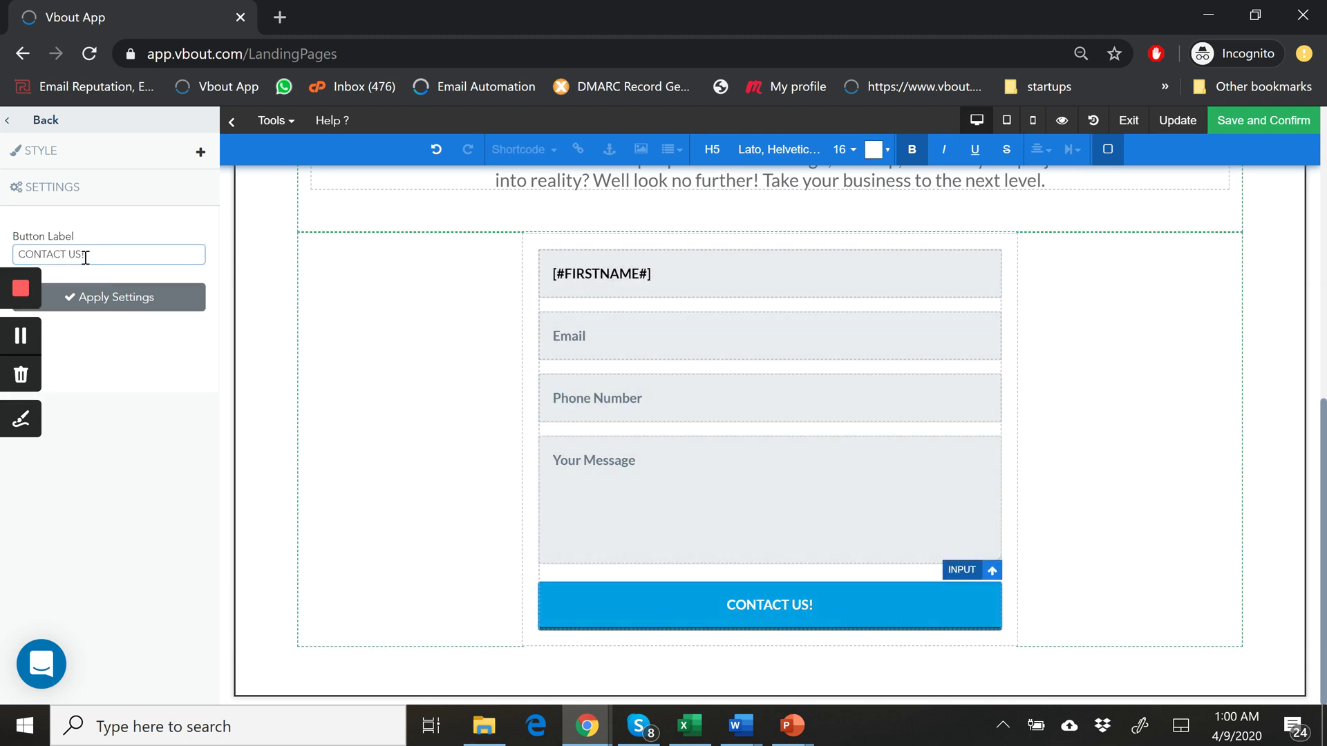
pyautogui.tripleClick(86, 255)
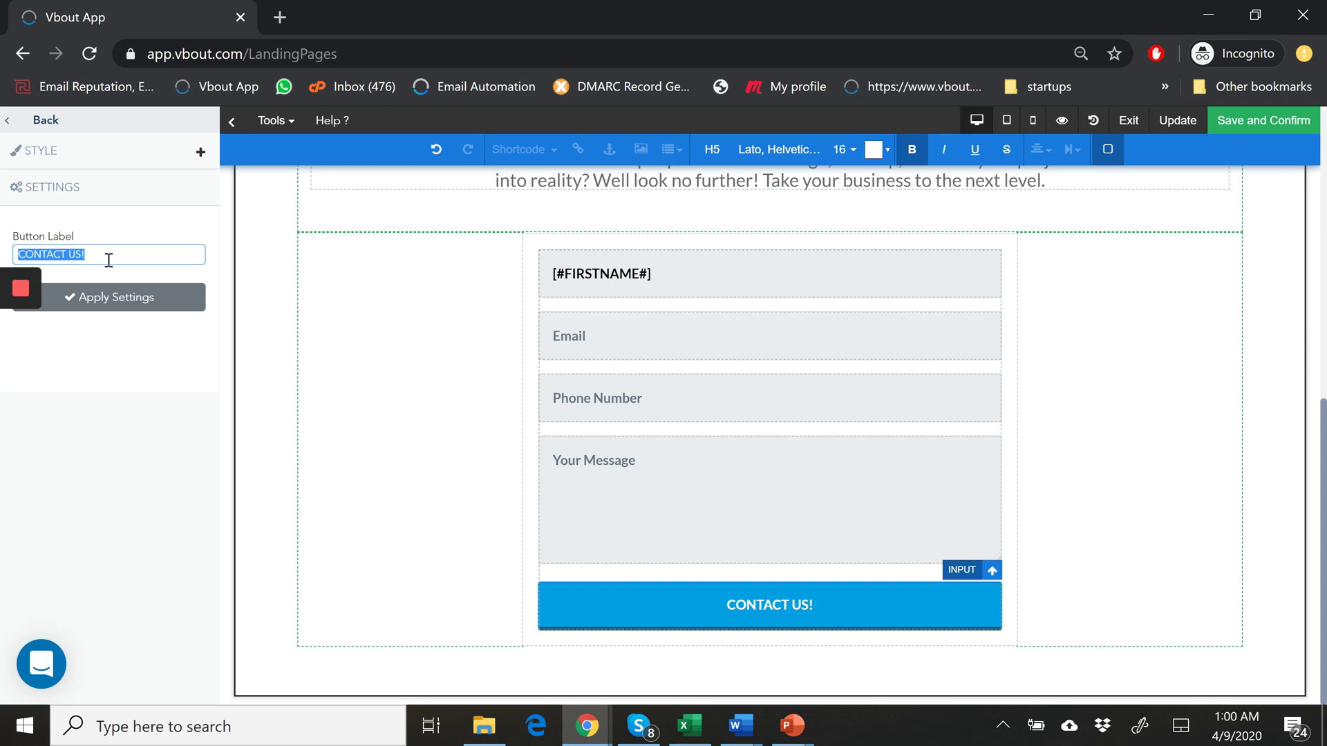
pyautogui.press('BackSpace')
pyautogui.write('[#FIRS')
pyautogui.write('TNAME#] Submit Now')
pyautogui.click(145, 299)
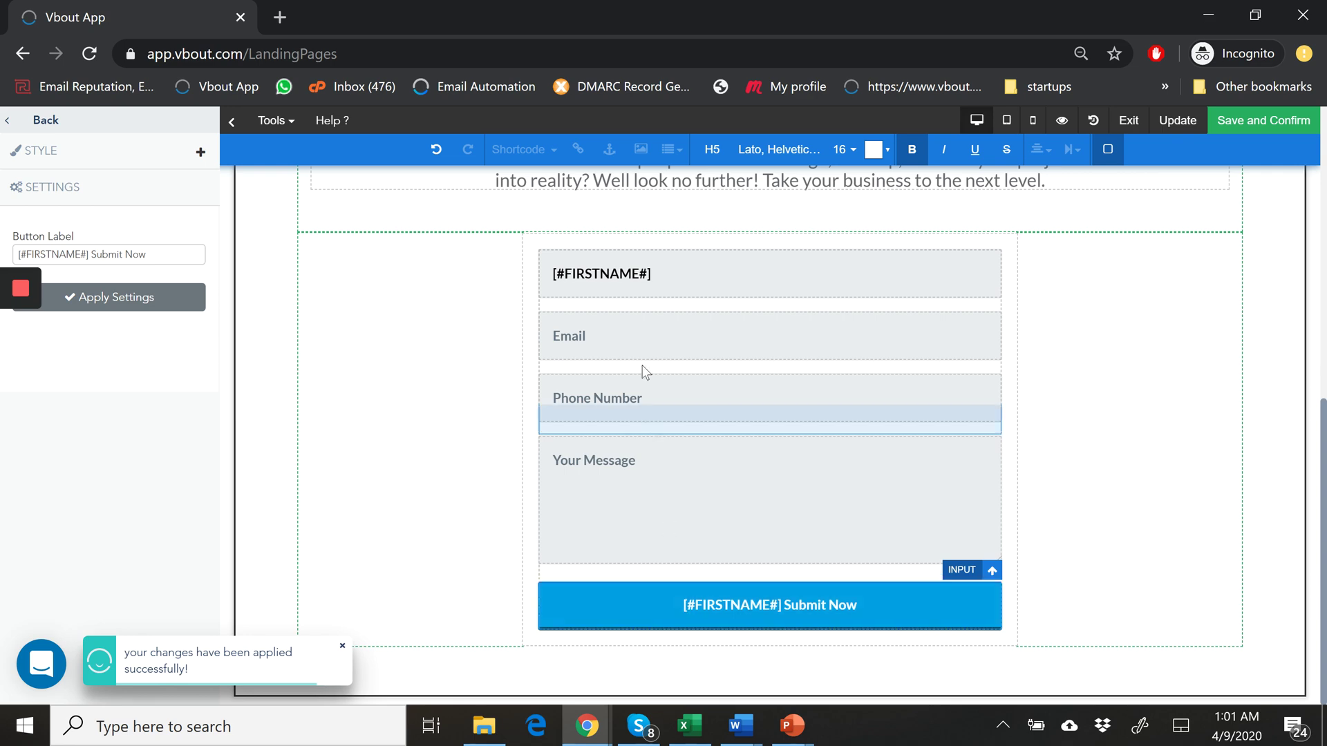
pyautogui.scroll(1, 662, 362)
# Save the page with Update and open its Shareable URL preview.
pyautogui.scroll(8, 662, 362)
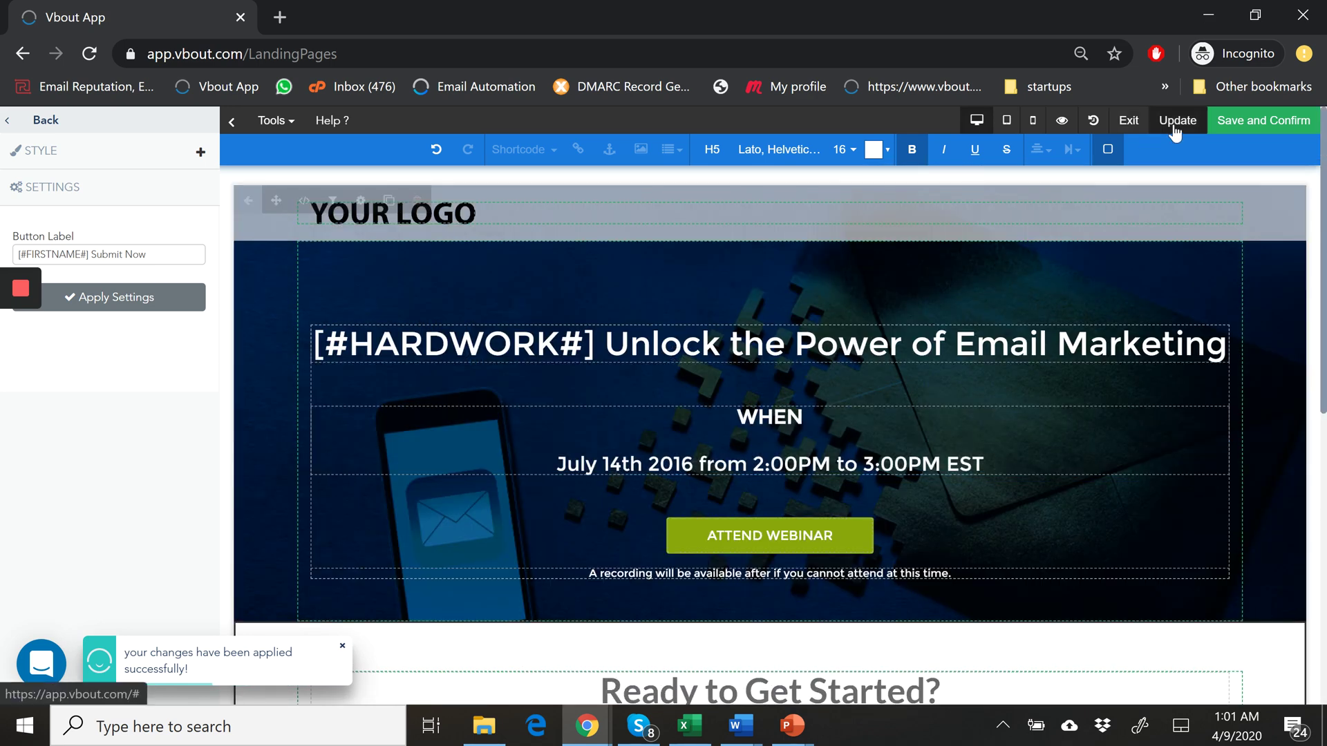
pyautogui.moveTo(1174, 132); pyautogui.dragTo(1129, 151)
pyautogui.moveTo(881, 289); pyautogui.dragTo(595, 411)
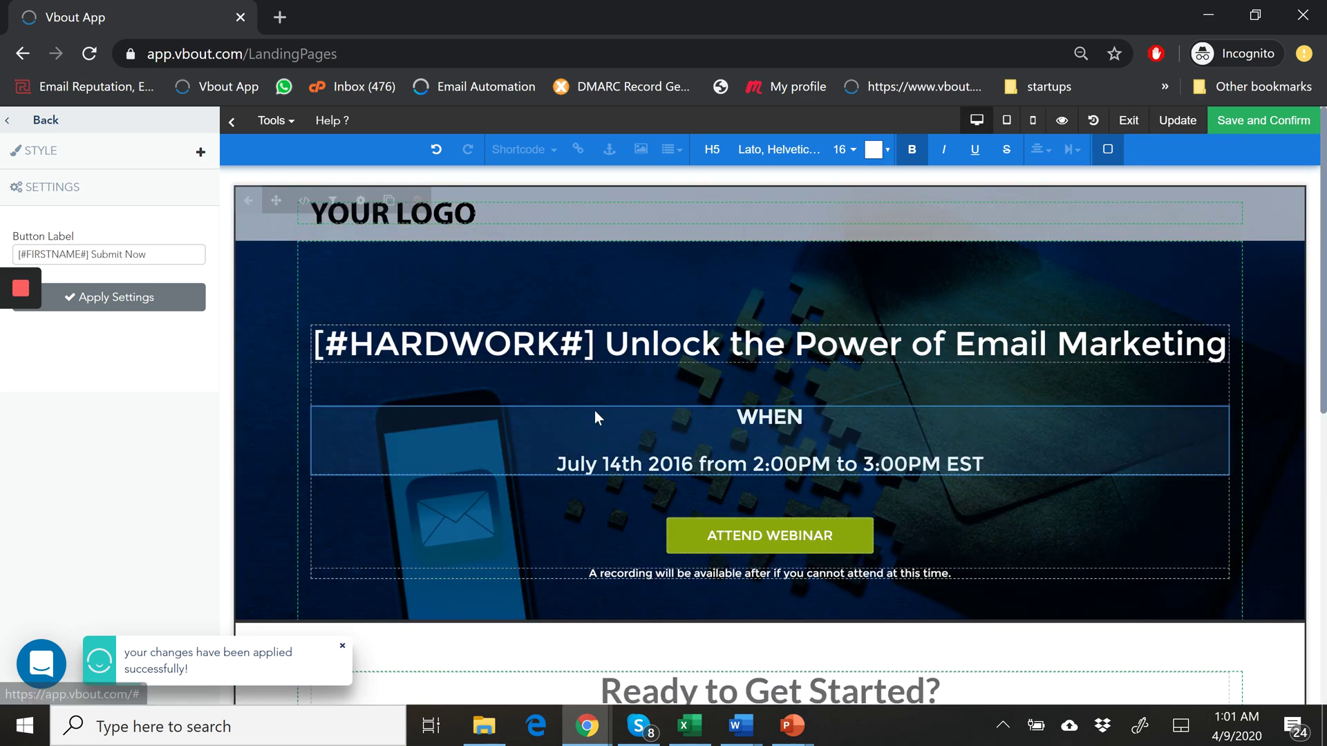
pyautogui.scroll(-3, 594, 411)
pyautogui.scroll(3, 584, 436)
pyautogui.click(1168, 123)
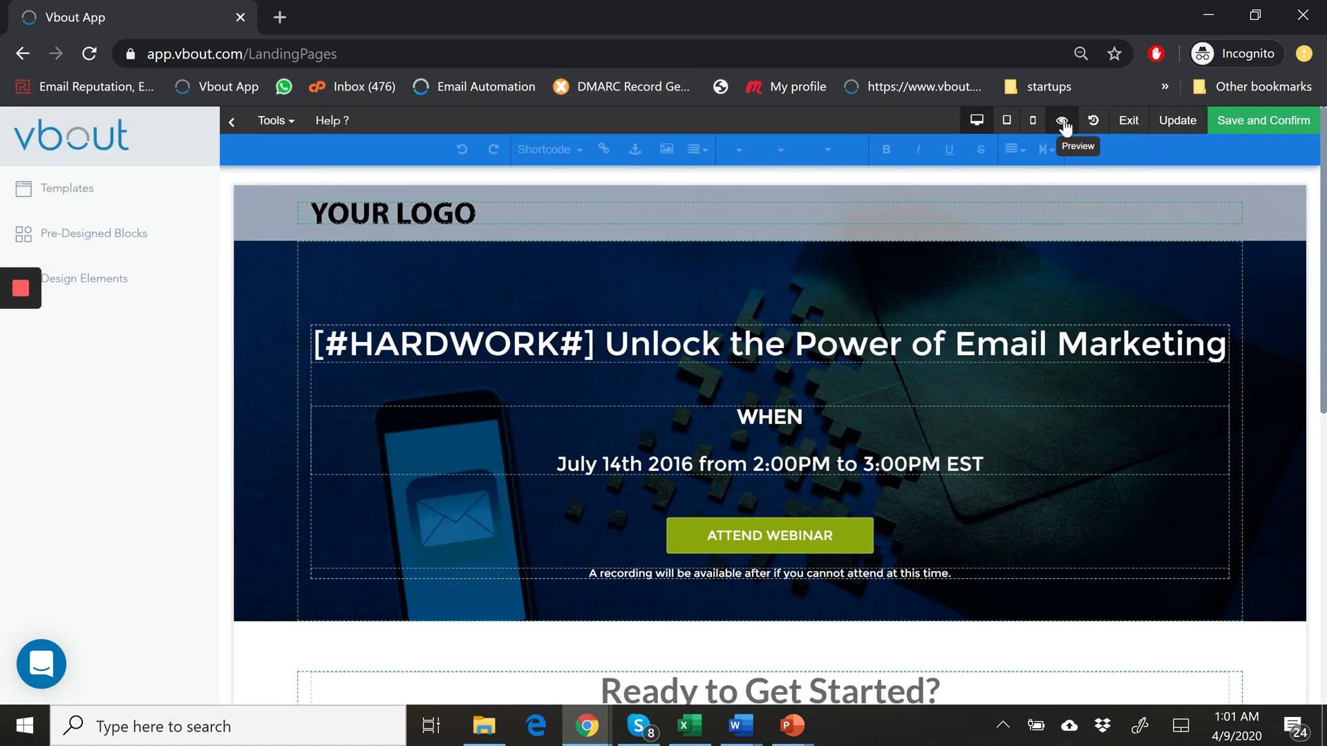
pyautogui.click(1063, 122)
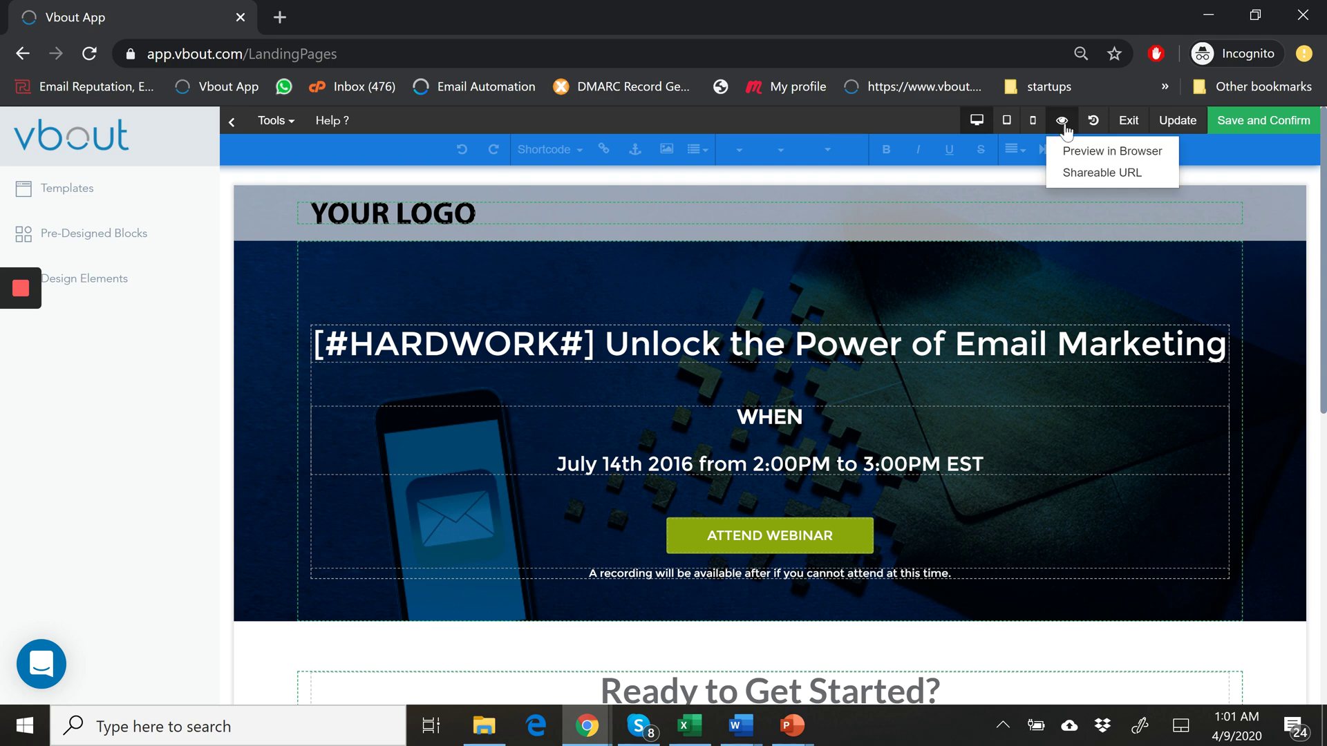
pyautogui.click(1090, 178)
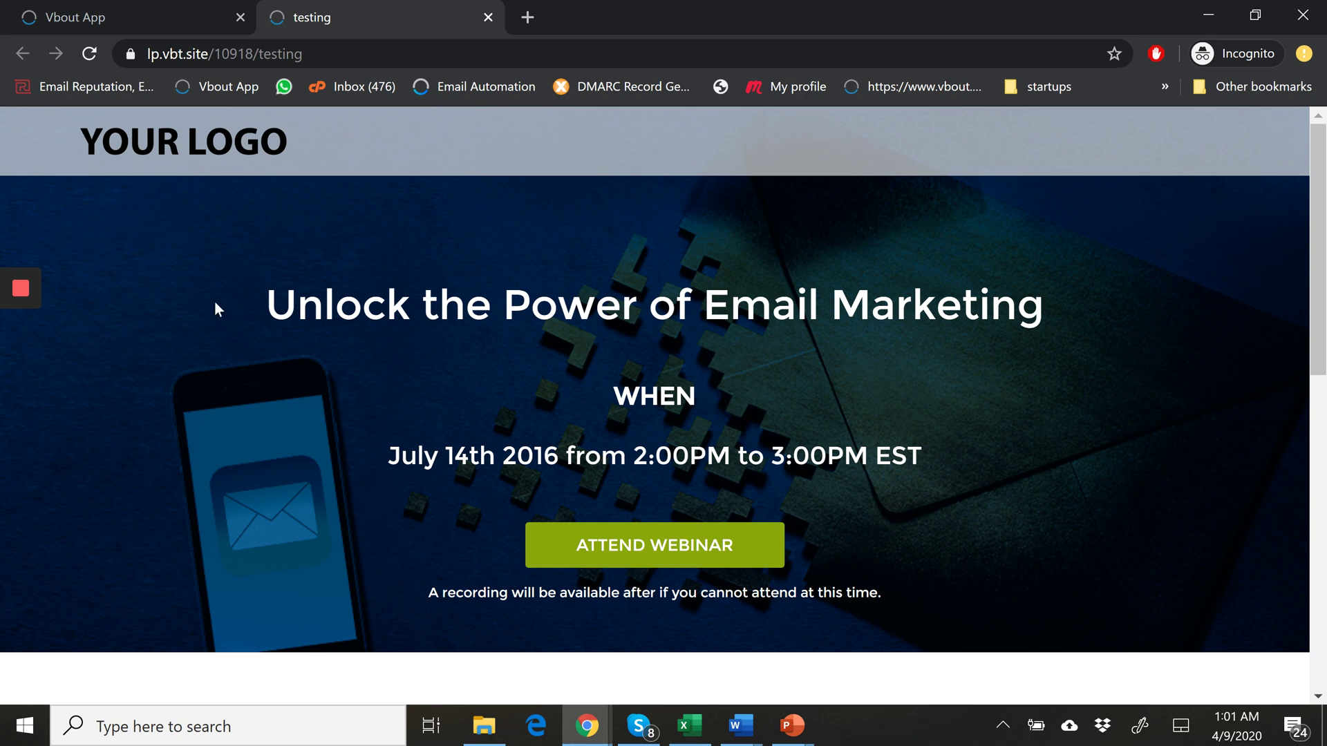
pyautogui.scroll(-10, 391, 365)
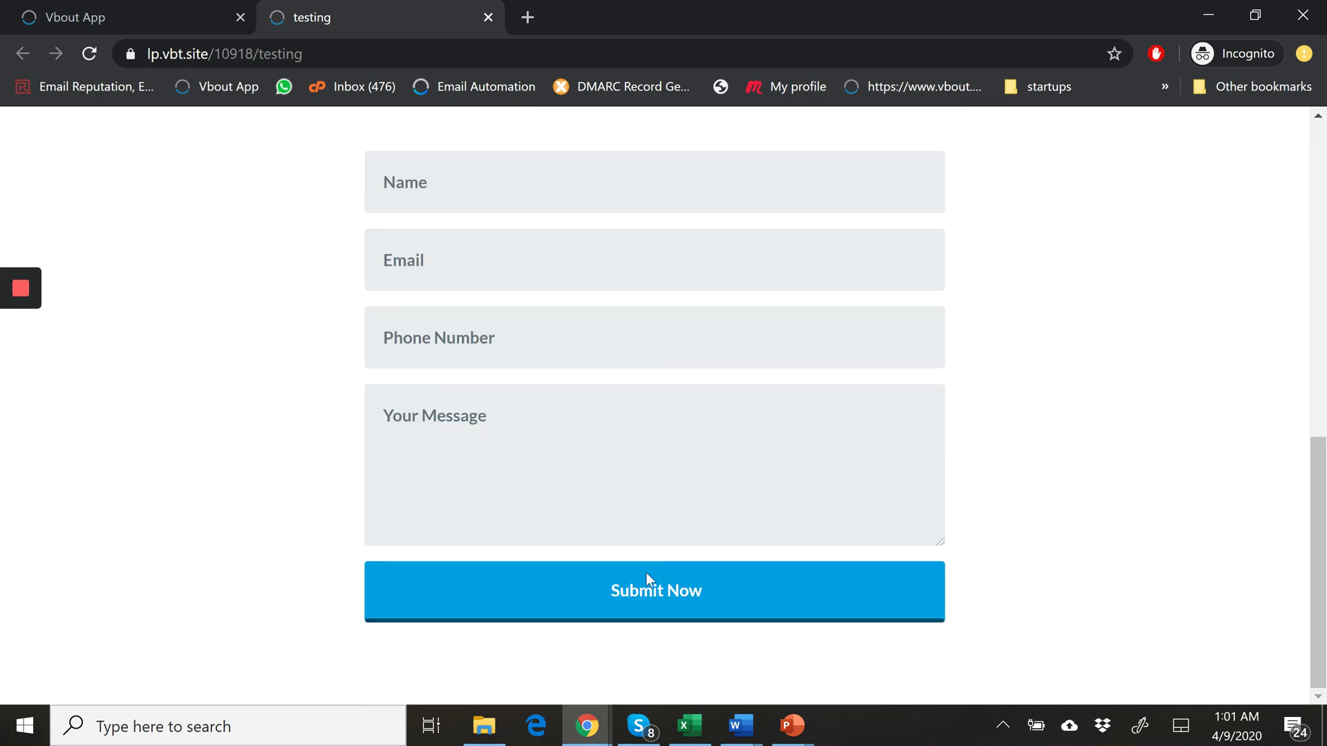
pyautogui.click(648, 577)
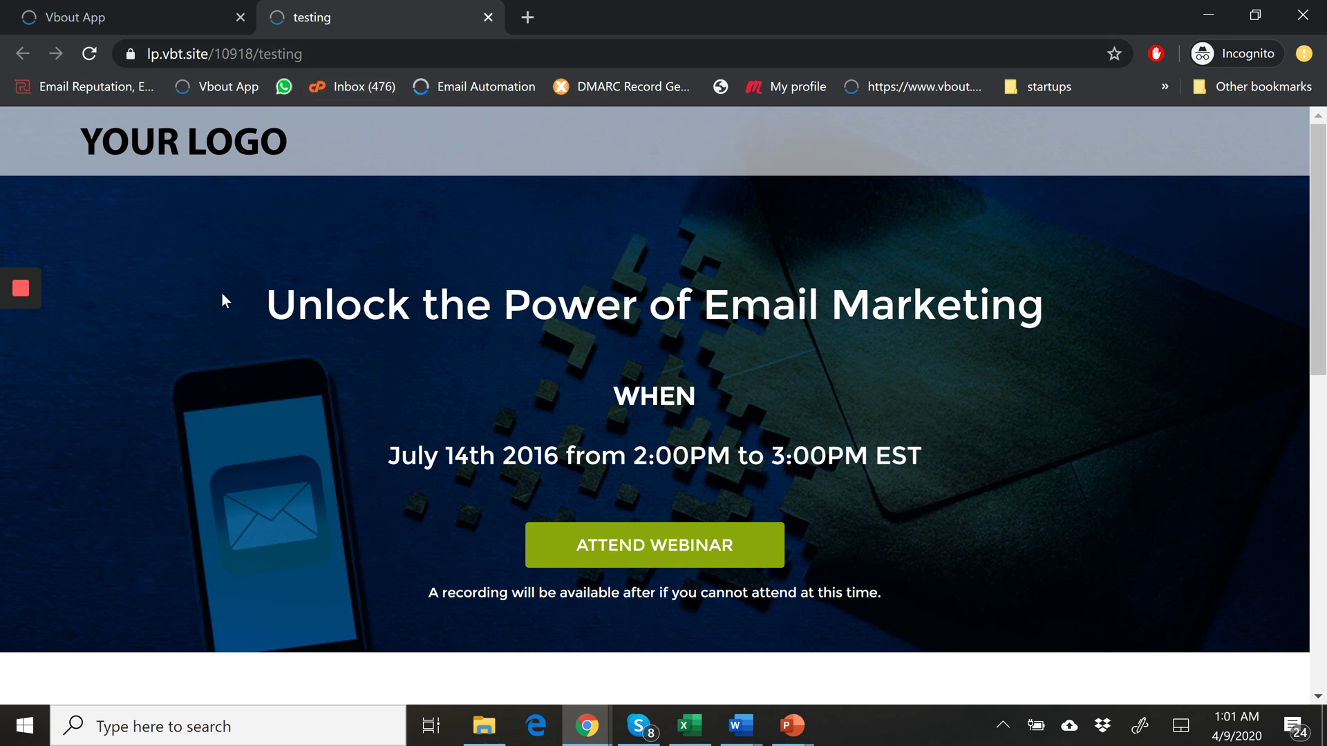
pyautogui.click(351, 56)
pyautogui.click(353, 55)
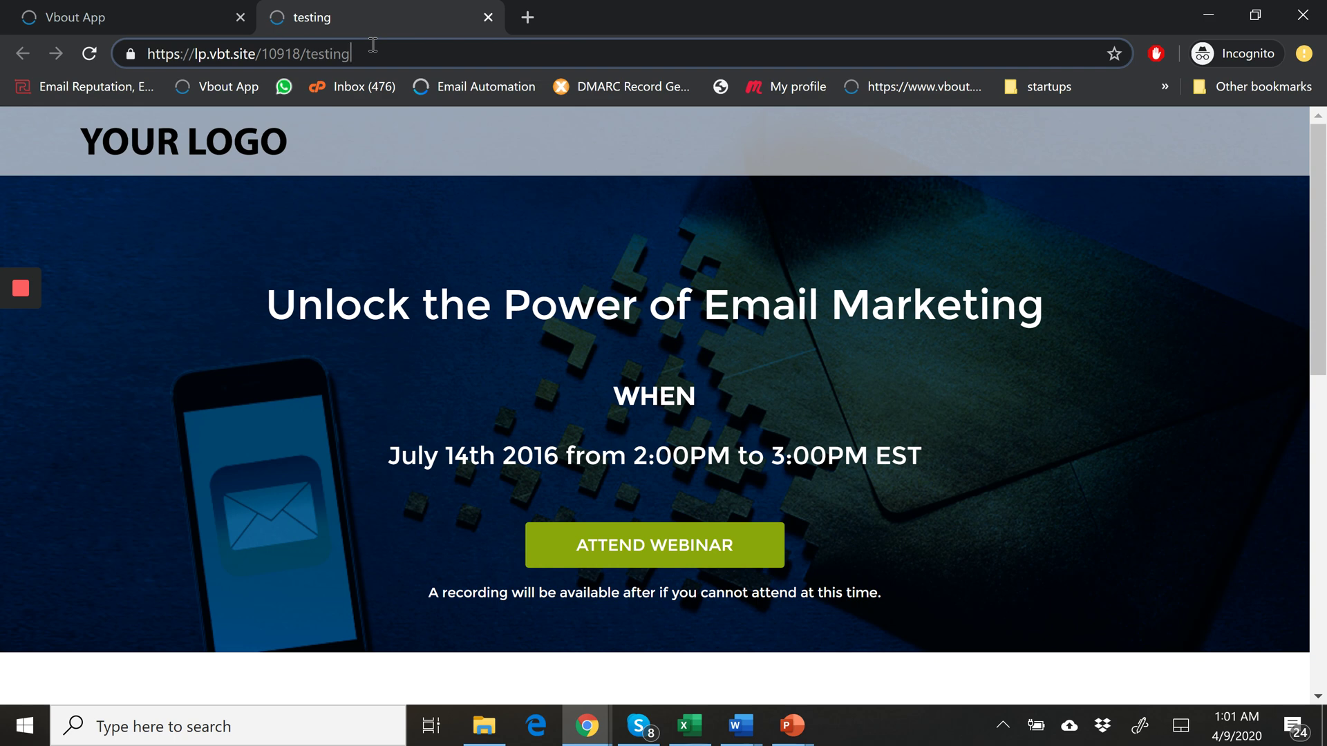
# Append ?HARDWORK= and &FIRSTNAME= sample name values to the live page URL and reload.
pyautogui.write('?')
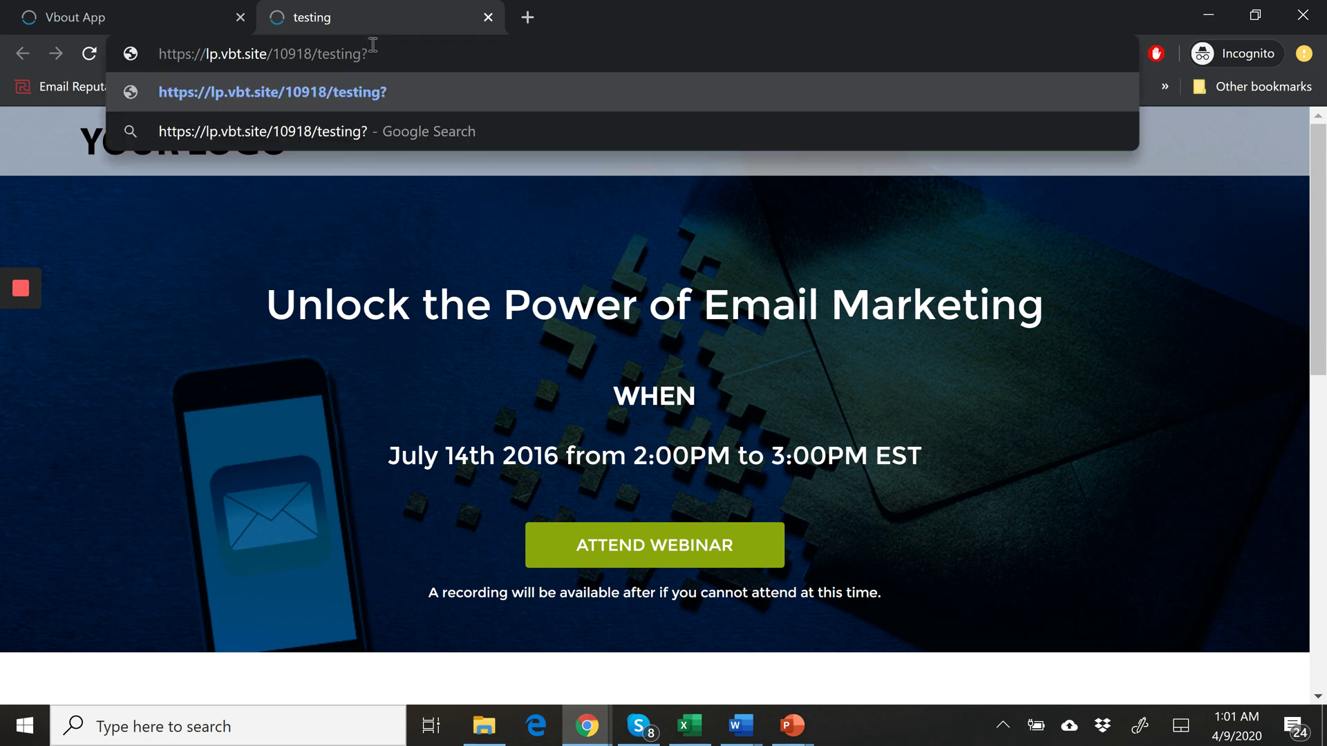
pyautogui.write('H')
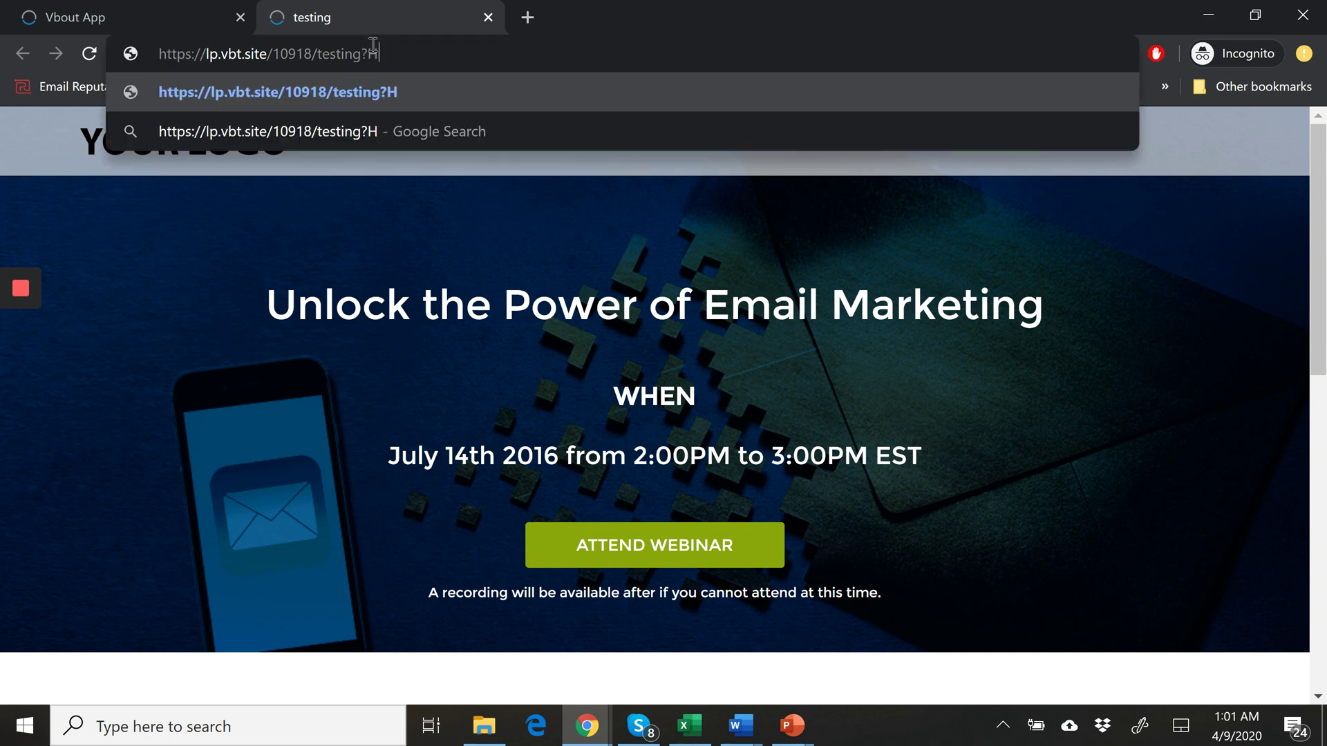
pyautogui.write('ARDWORK=')
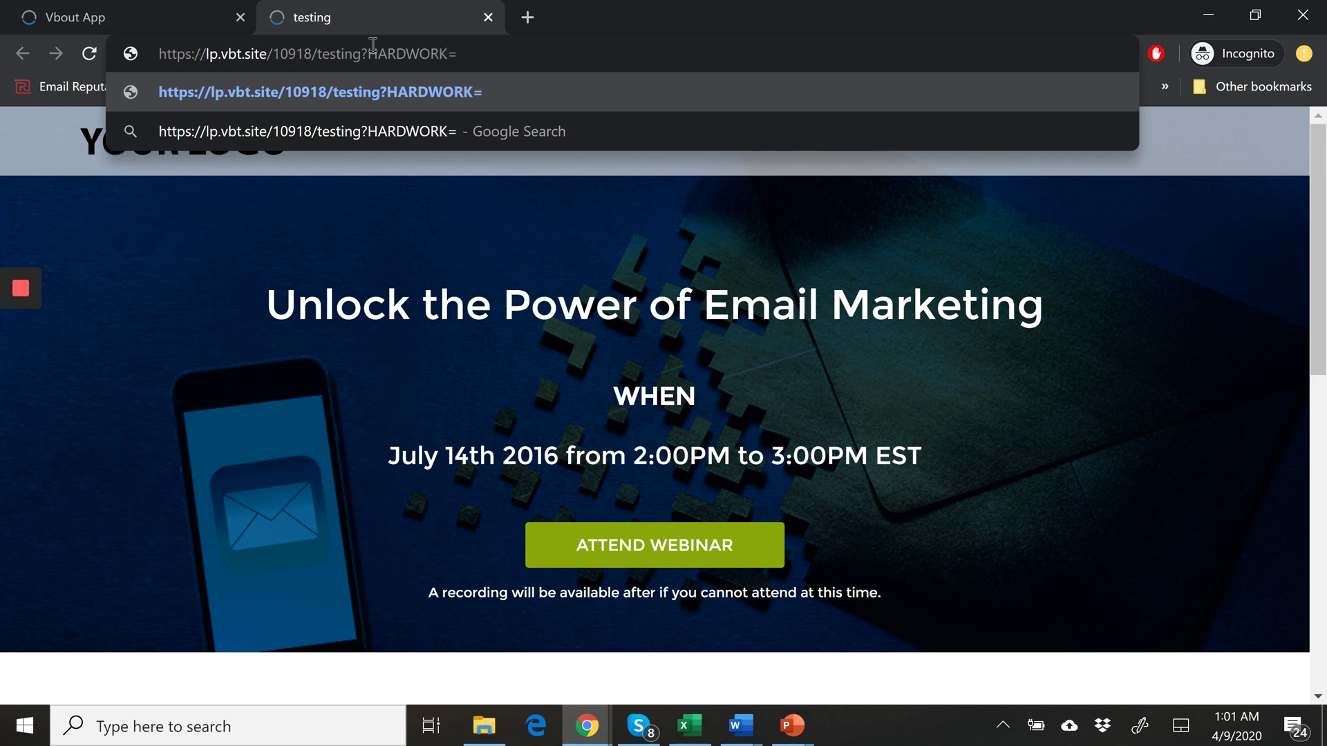
pyautogui.write('Richard')
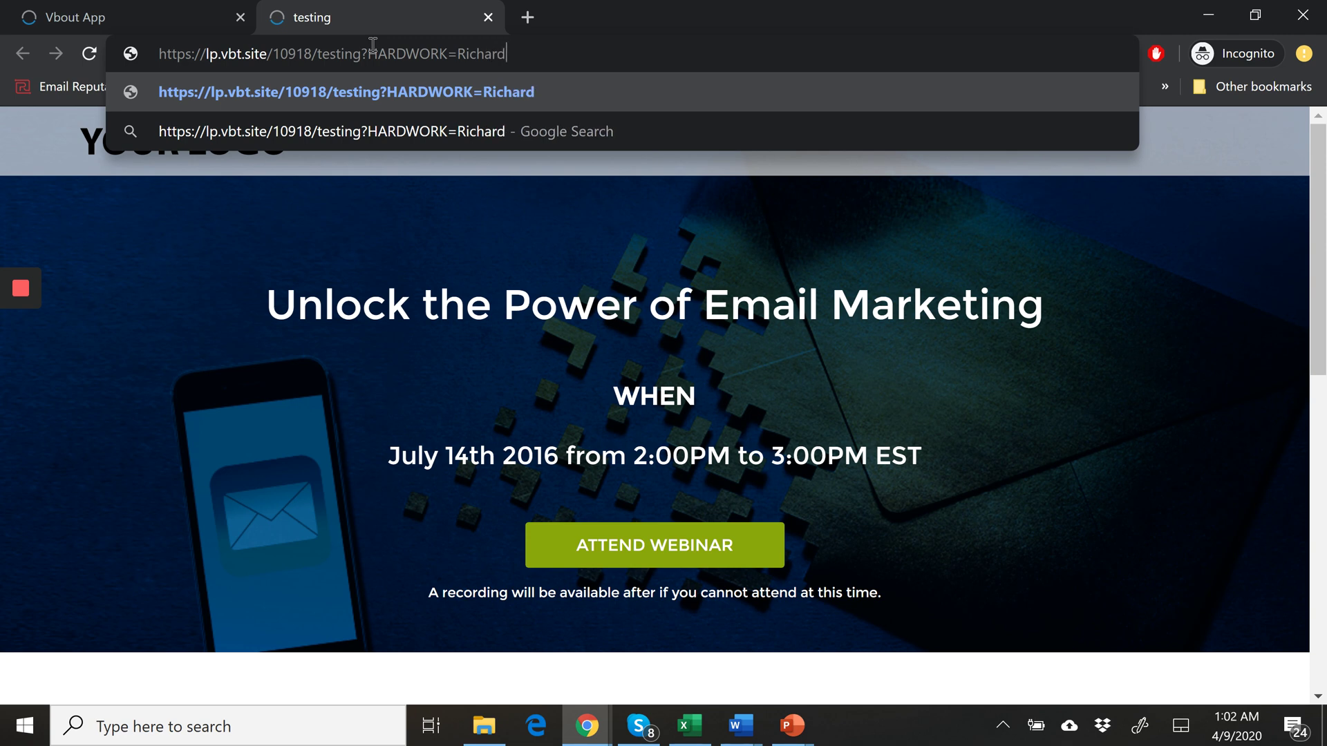
pyautogui.write('&')
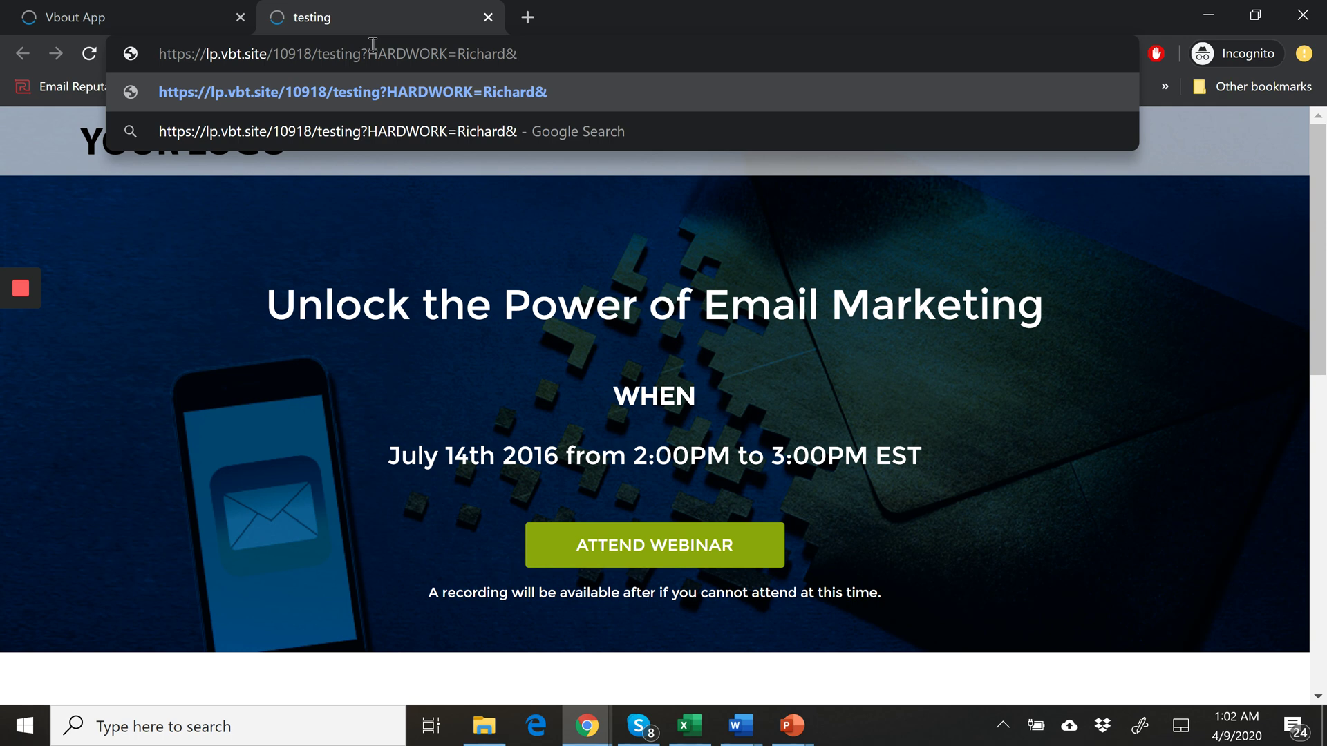
pyautogui.write('F')
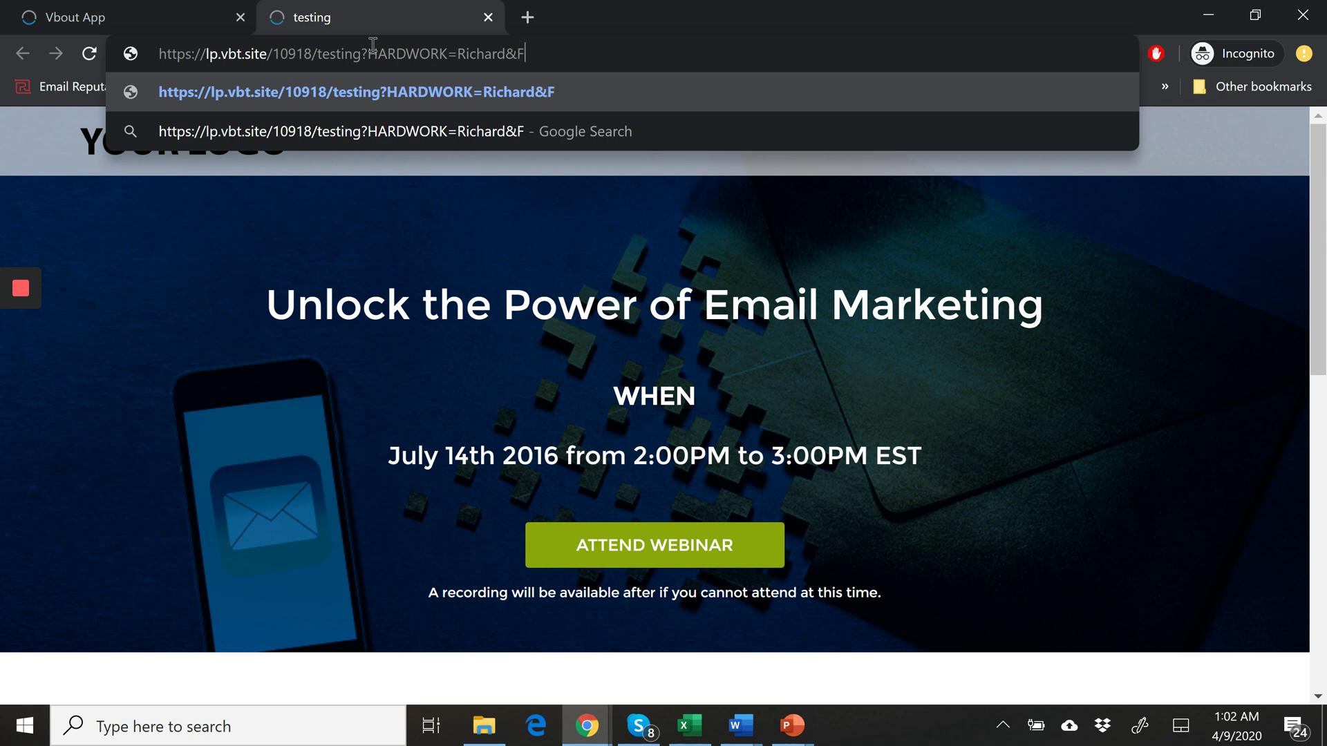
pyautogui.write('IRS')
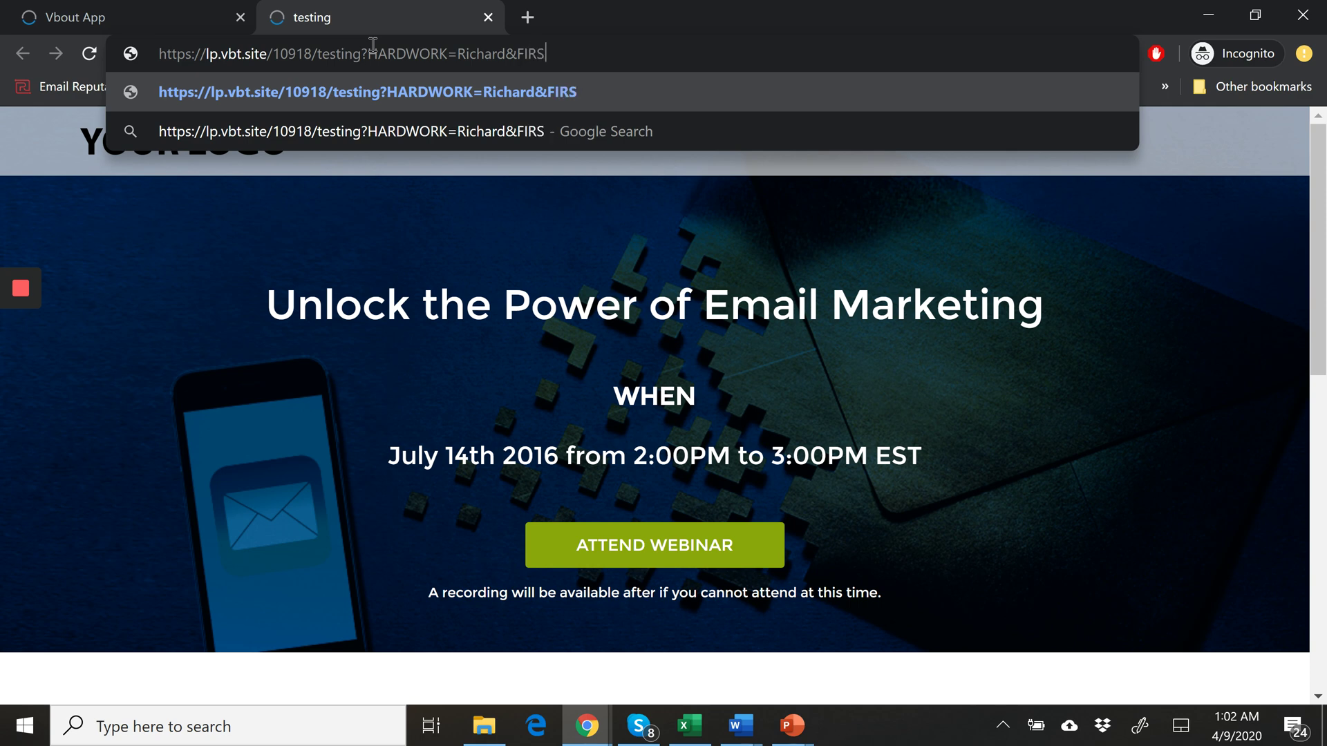
pyautogui.write('TNAME=Richi')
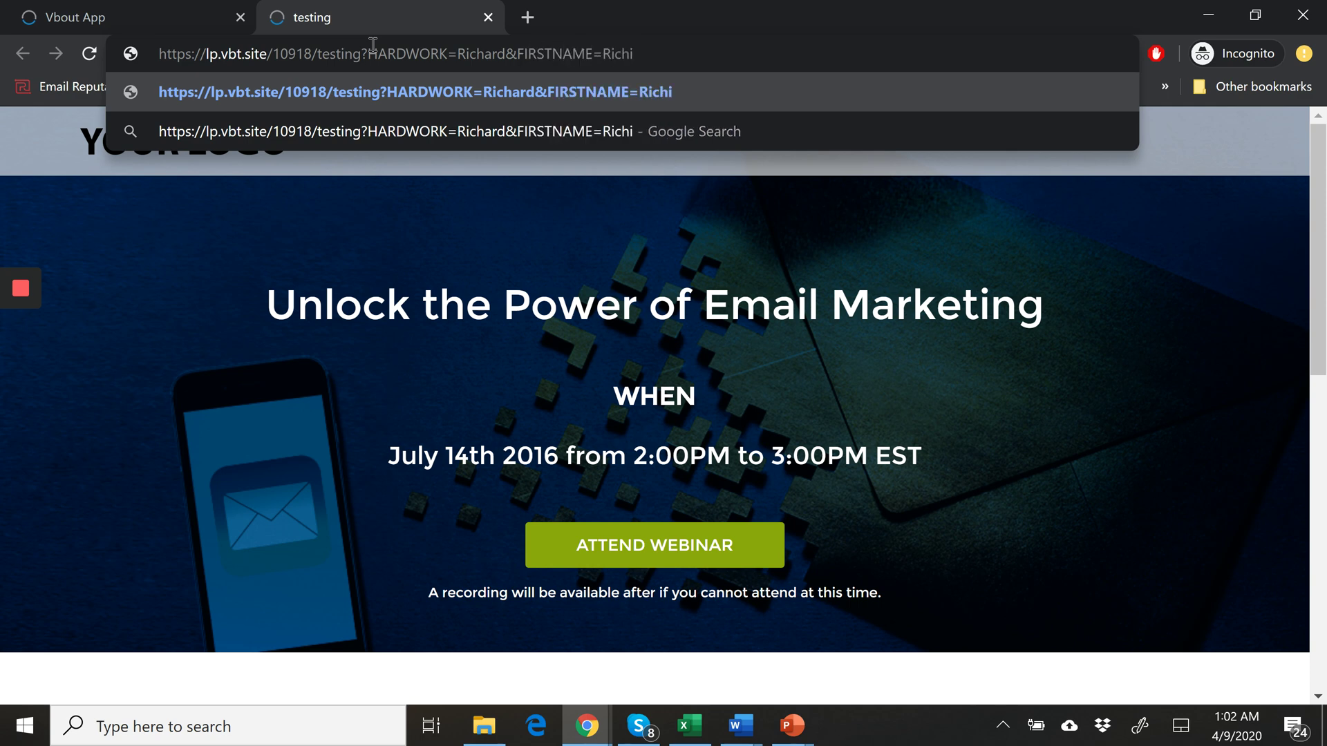
pyautogui.press('Return')
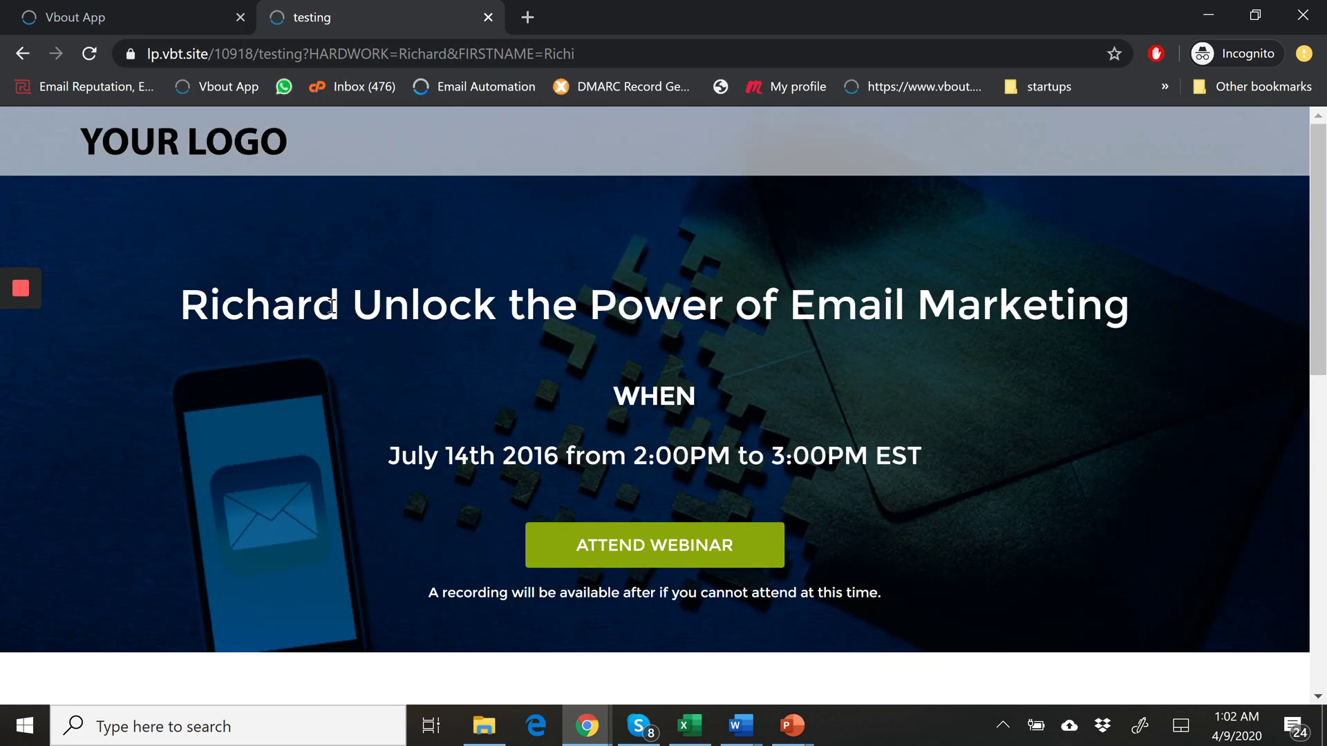
# Confirm the preview headline, name field and button show the URL values, then return to the editor.
pyautogui.moveTo(337, 310); pyautogui.dragTo(201, 311)
pyautogui.scroll(-9, 542, 349)
pyautogui.moveTo(429, 305); pyautogui.dragTo(346, 311)
pyautogui.scroll(-2, 679, 570)
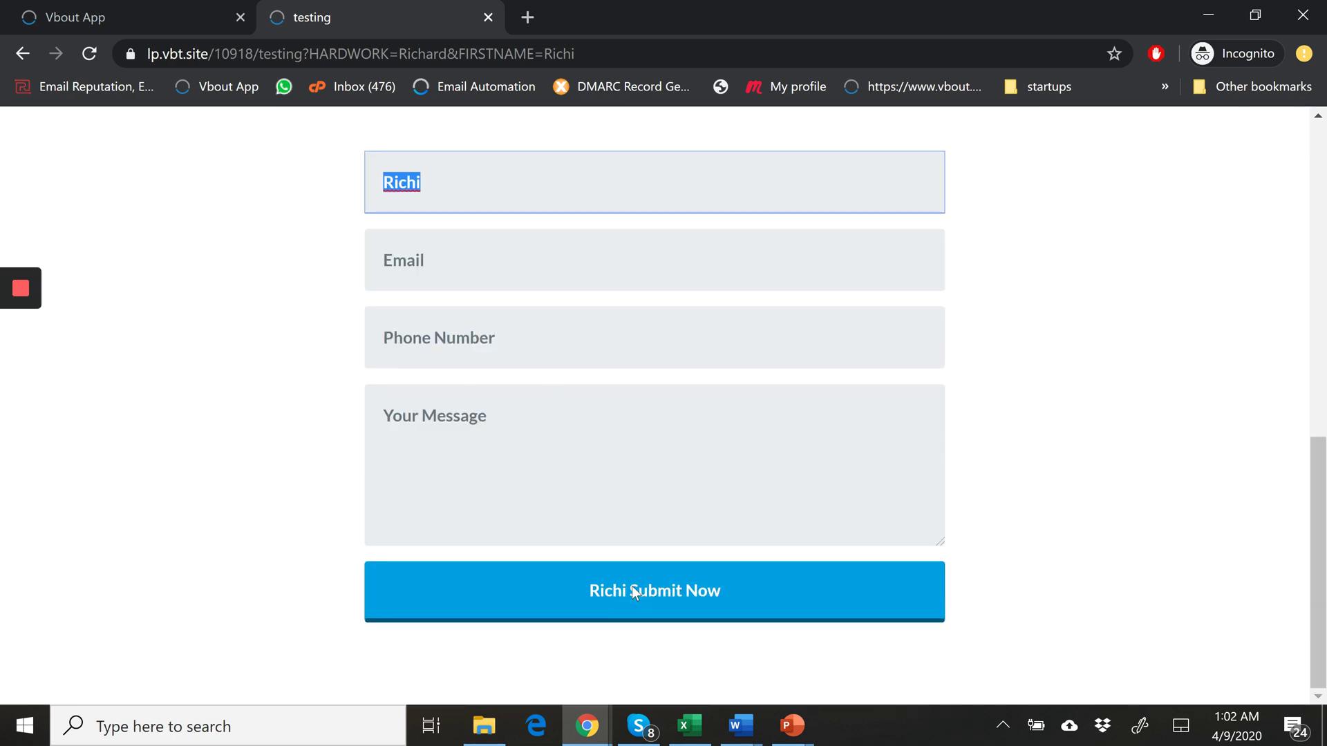
pyautogui.scroll(10, 673, 602)
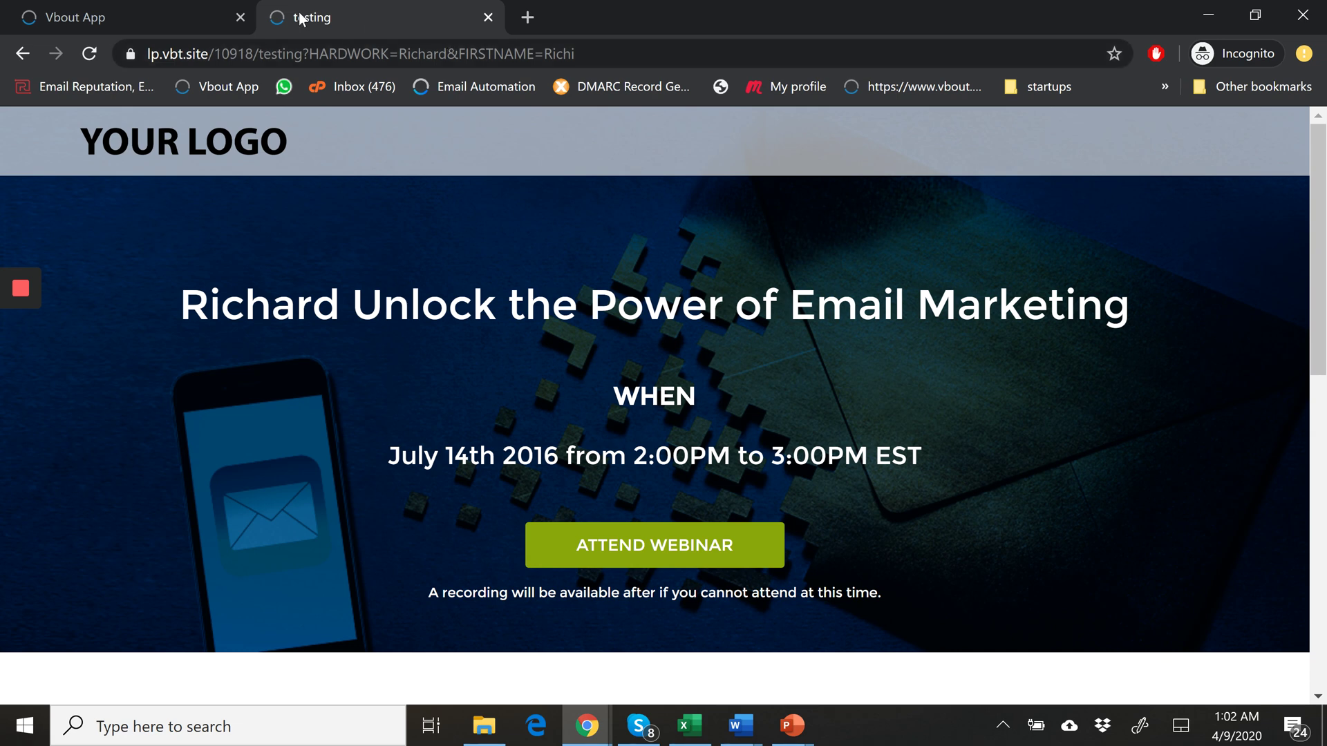
pyautogui.click(190, 9)
pyautogui.moveTo(350, 343); pyautogui.dragTo(557, 343)
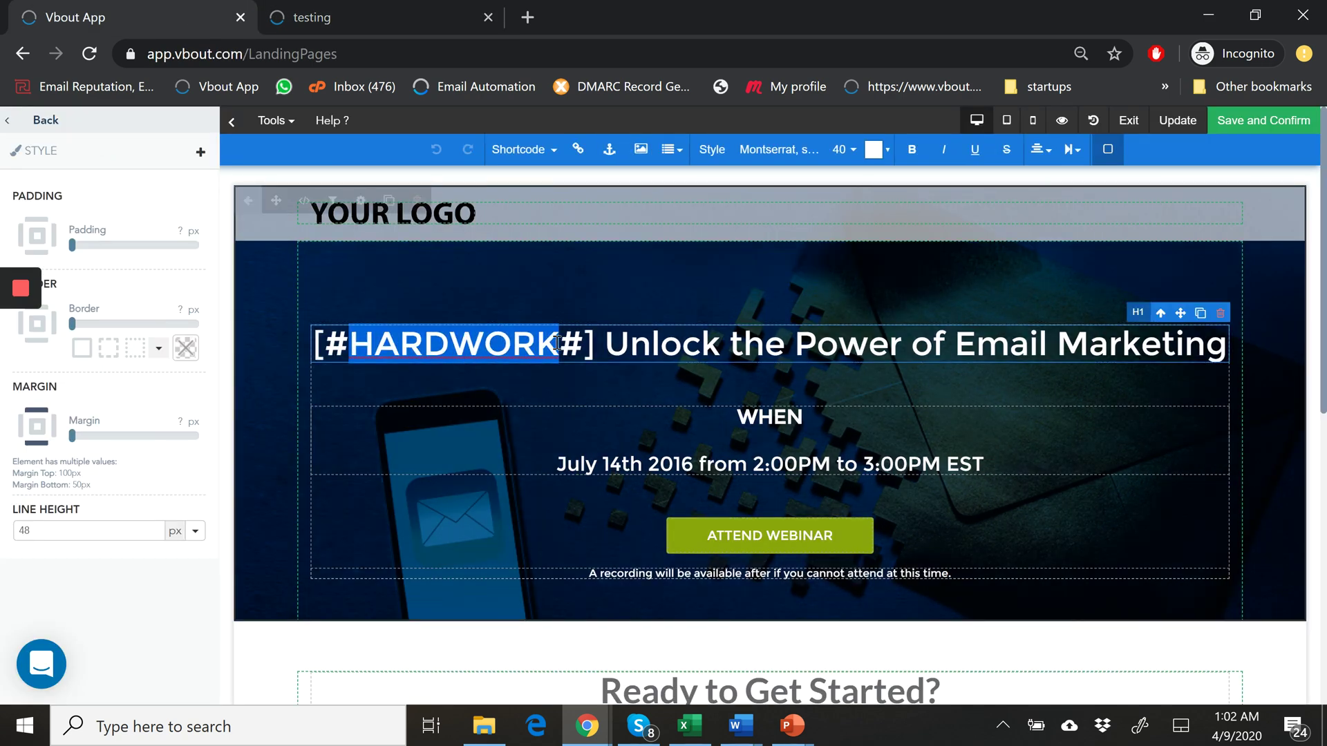
# Replace HARDWORK in the headline tag with UTM_CAMPAIGN, giving [#UTM_CAMPAIGN#].
pyautogui.write('UTMCAMPAIGN')
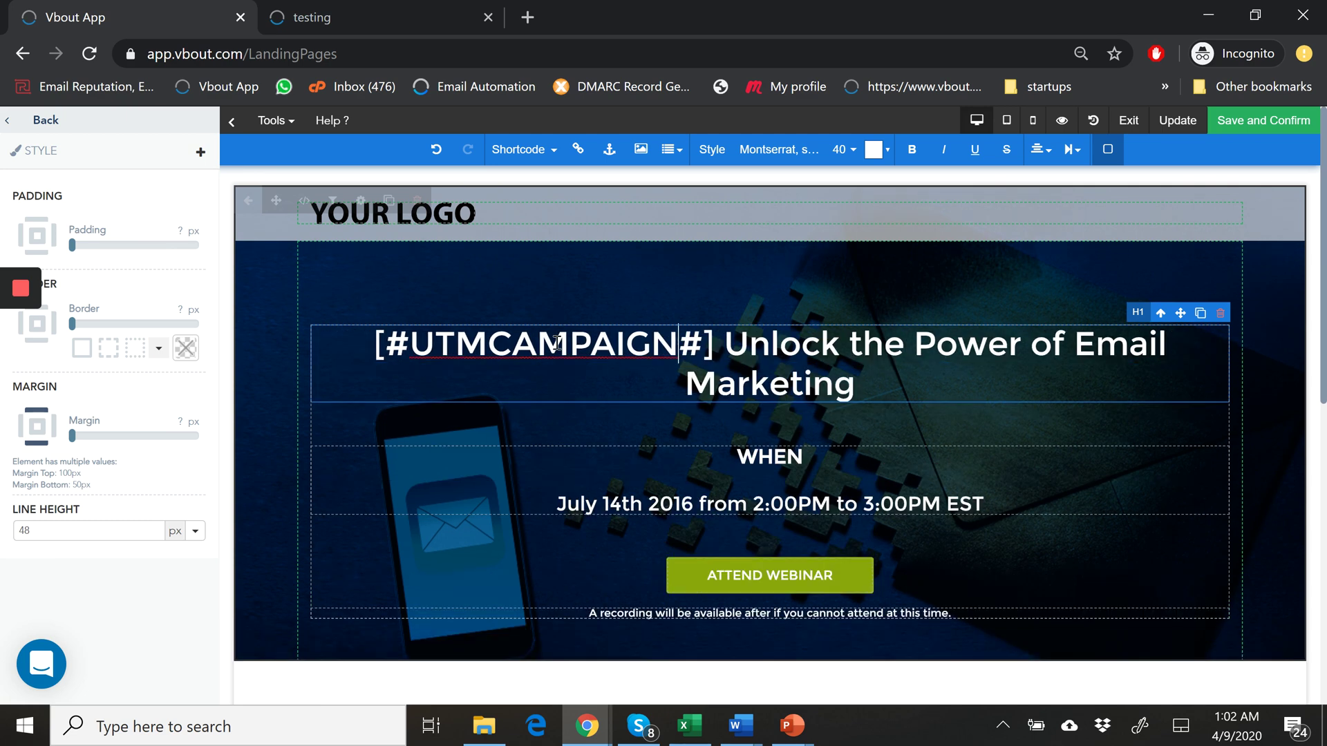
pyautogui.click(487, 341)
pyautogui.write('_')
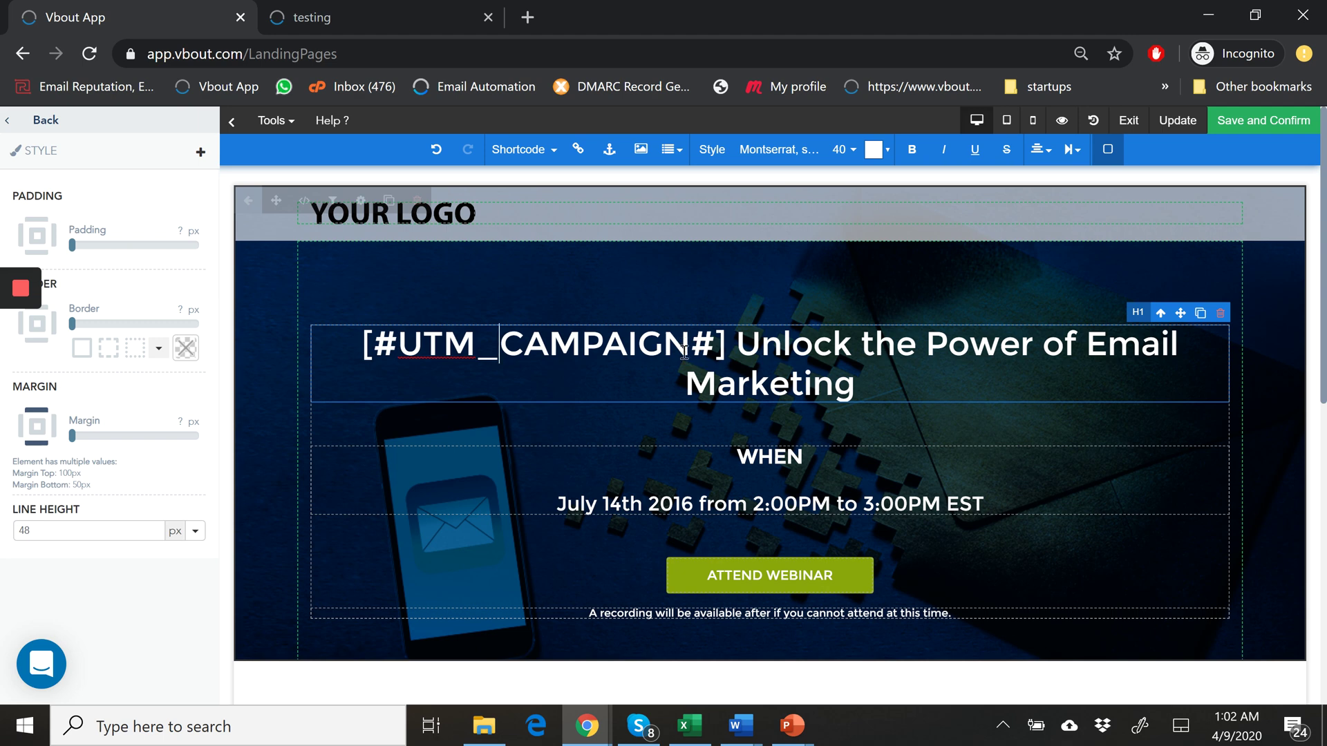
# Edit the first-name field's tag to read [#FIRSTNAME/2|*friend*#], adding the *friend* fallback.
pyautogui.scroll(-6, 663, 415)
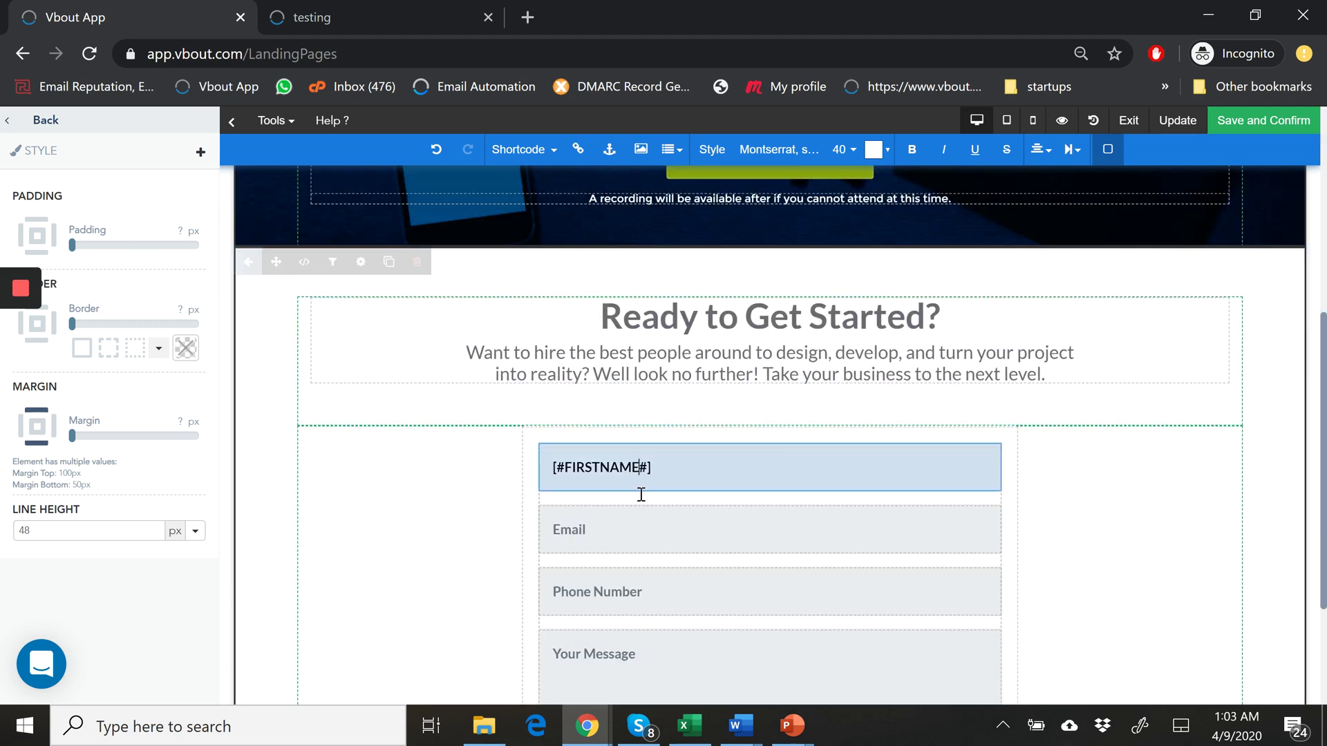
pyautogui.click(638, 492)
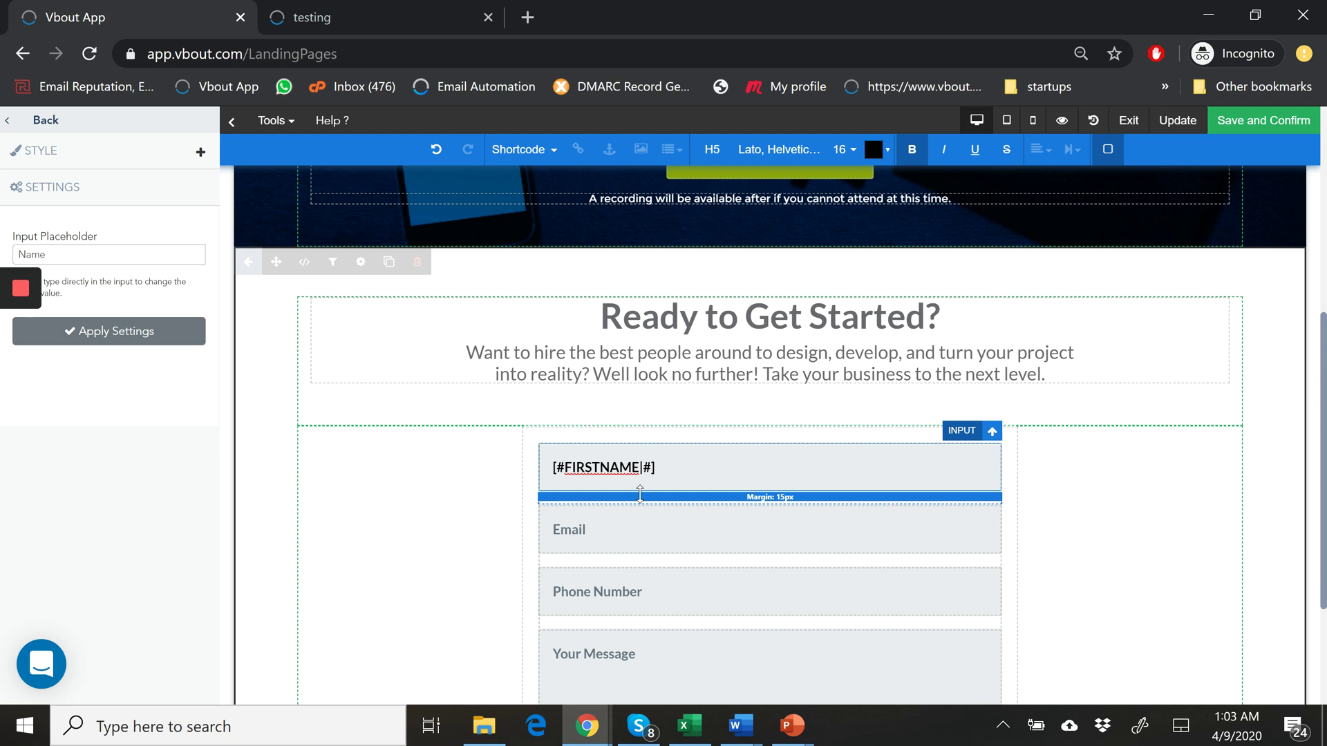
pyautogui.write('FRiend')
pyautogui.press('BackSpace')
pyautogui.press('BackSpace')
pyautogui.press('BackSpace')
pyautogui.press('BackSpace')
pyautogui.press('BackSpace')
pyautogui.press('BackSpace')
pyautogui.write('*frien')
pyautogui.write('d')
pyautogui.write('*')
pyautogui.write('/')
pyautogui.write('N')
pyautogui.write('am')
pyautogui.press('BackSpace')
pyautogui.press('BackSpace')
pyautogui.press('BackSpace')
pyautogui.write('2')
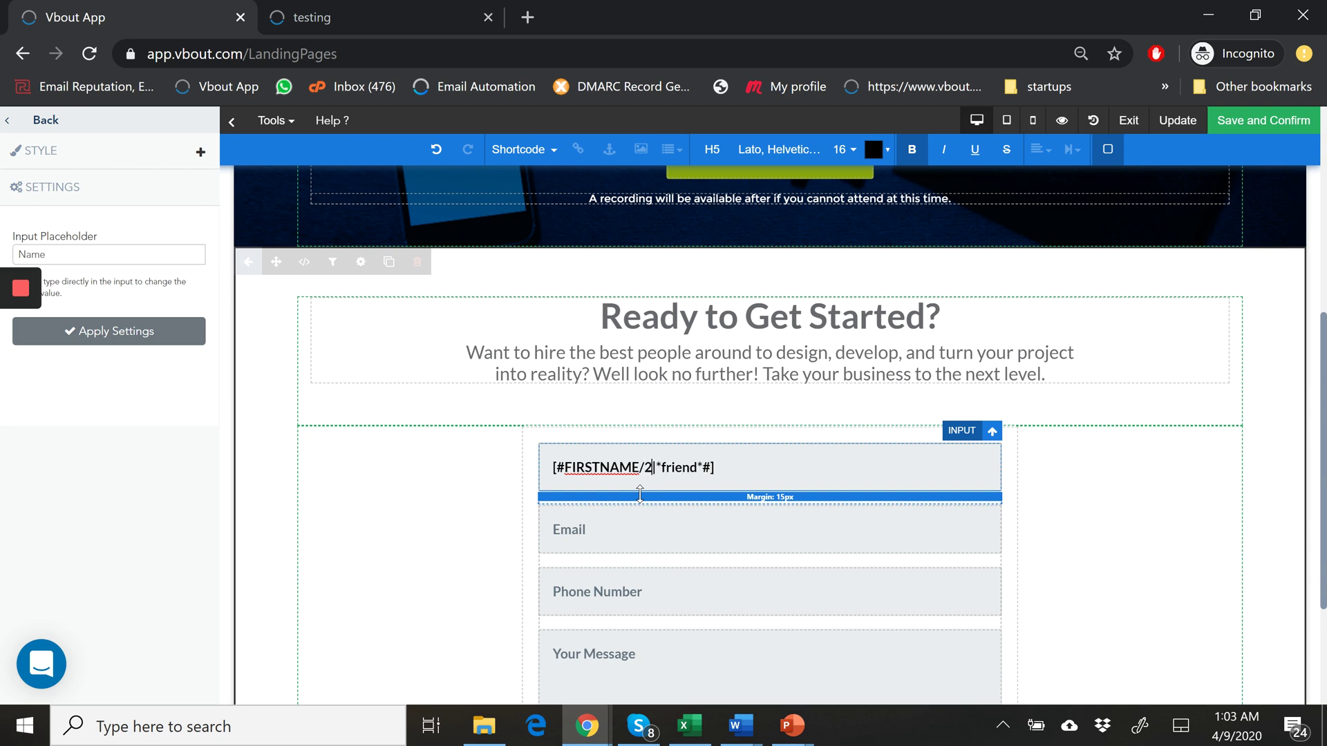